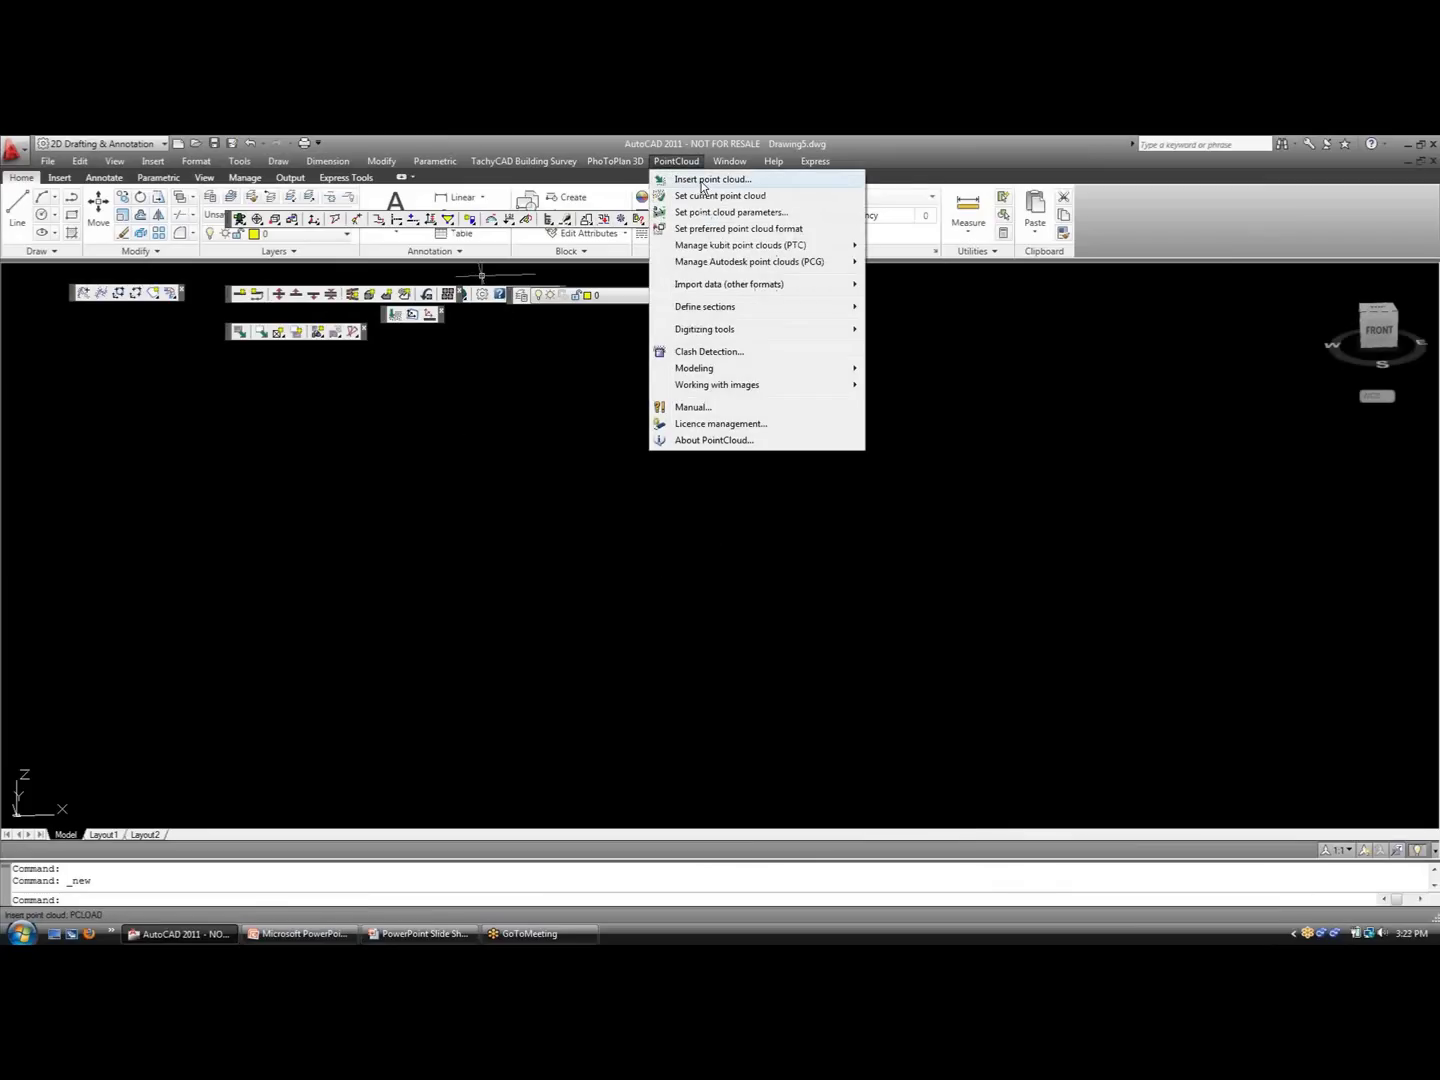
Insert the landestheater_5cm.pcg point cloud, keeping the Autodesk Point Cloud (*.pcg) file type.
mouse_move(745, 249)
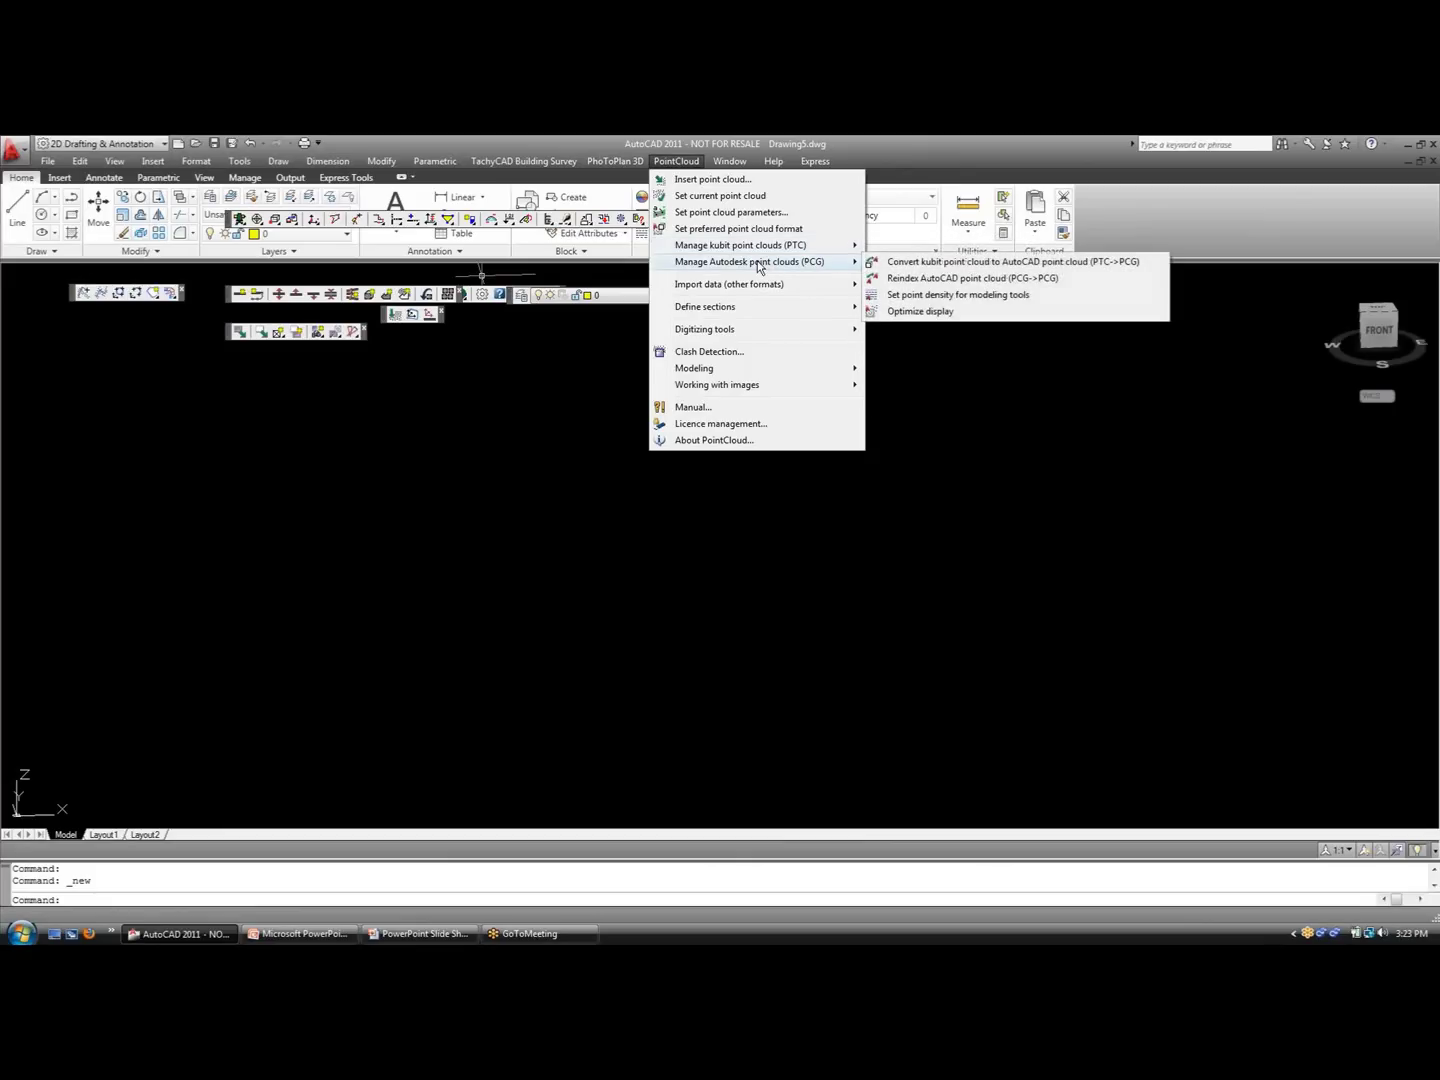
click(730, 185)
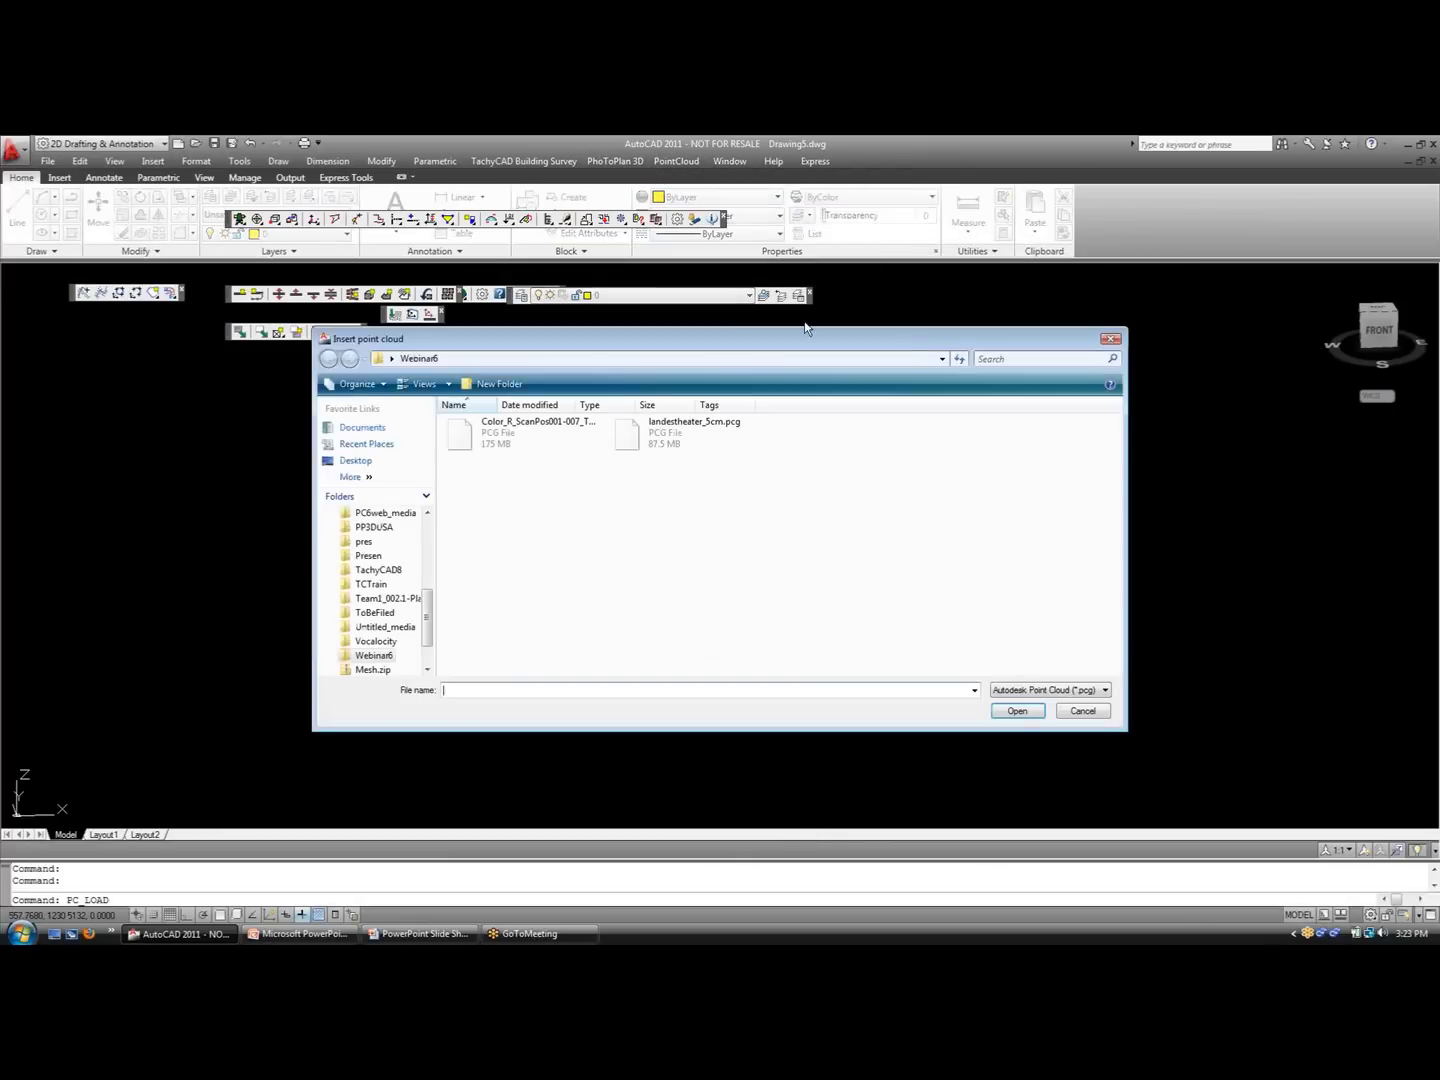
click(1105, 690)
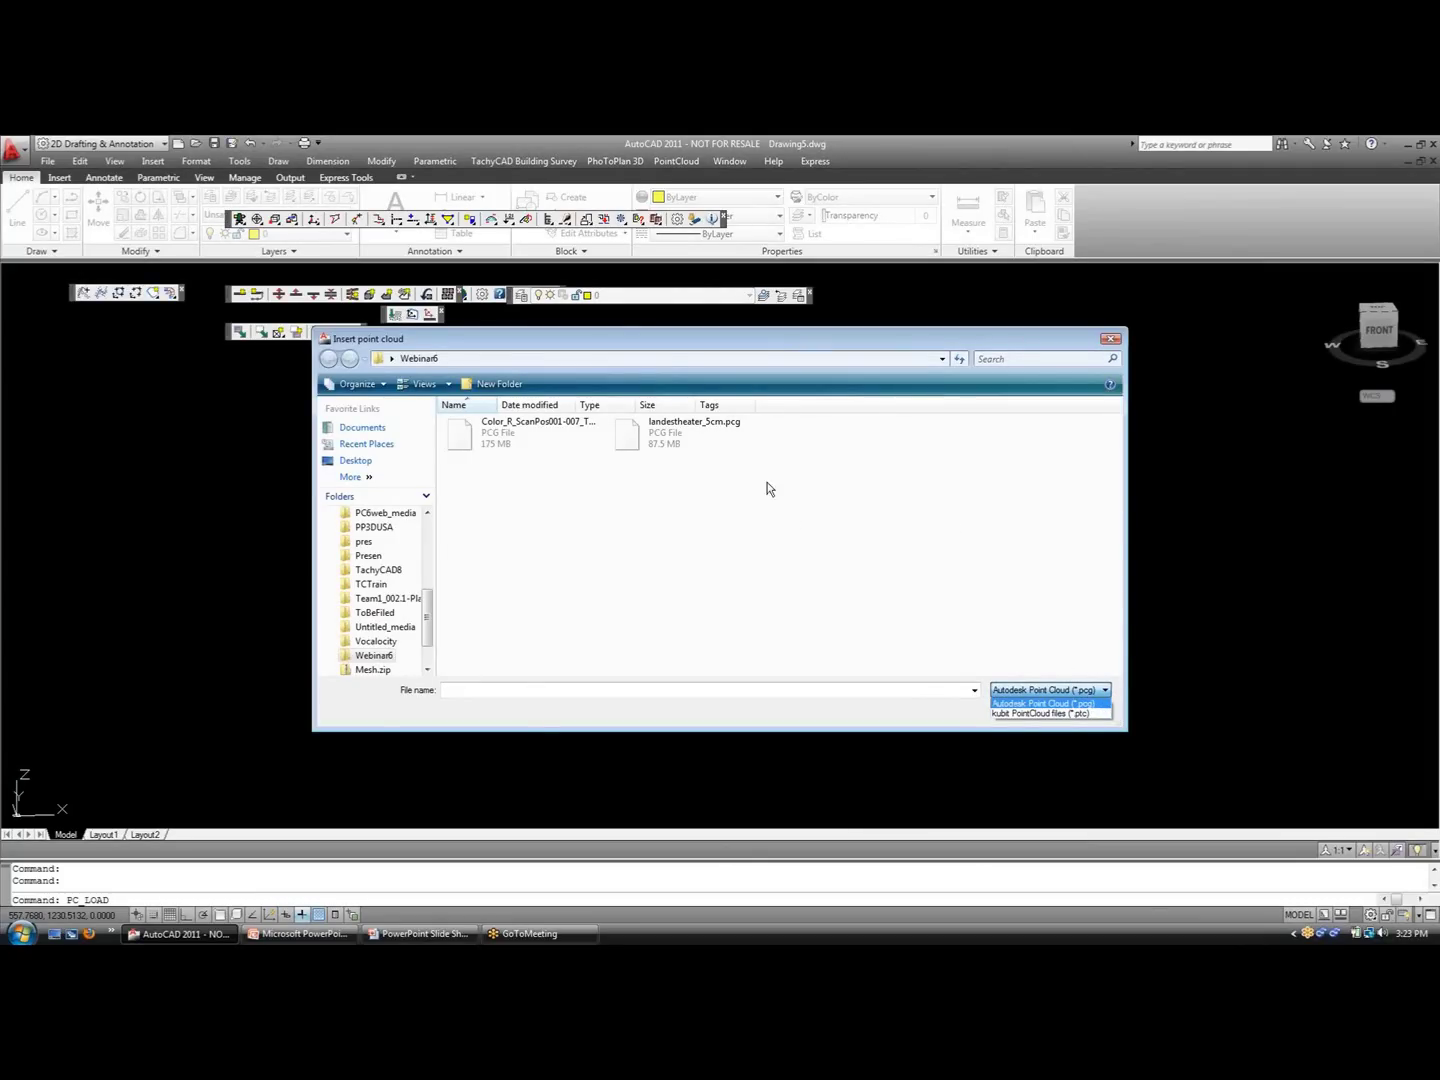
click(672, 346)
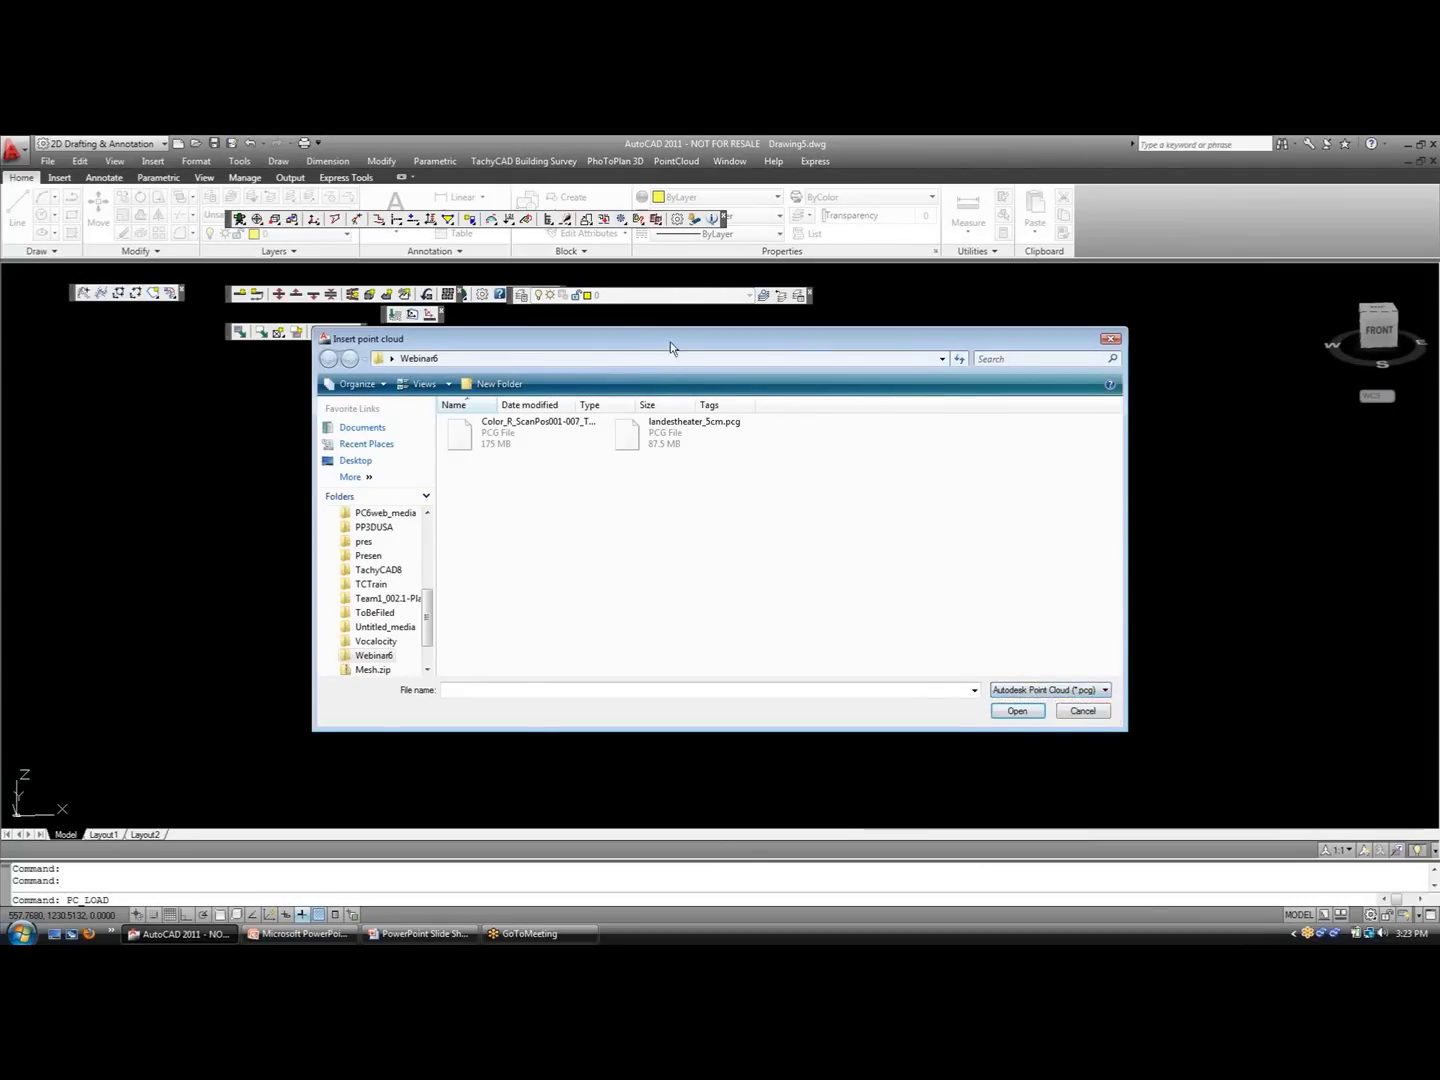
click(667, 445)
click(1015, 711)
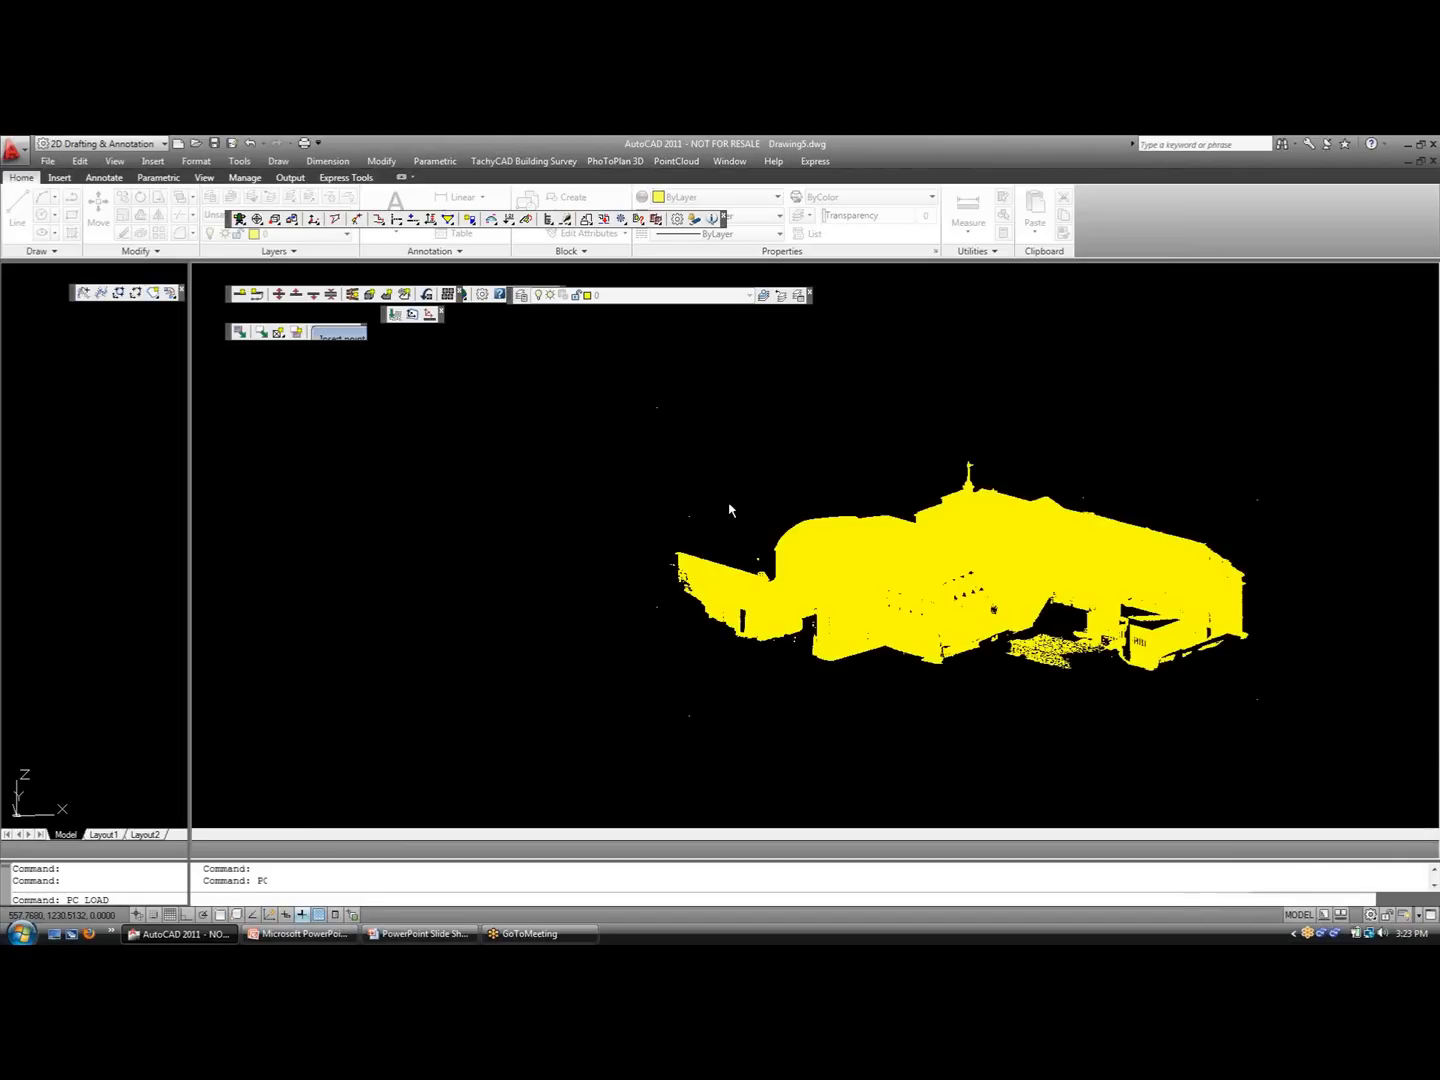
Switch the visual style to Wireframe so the scan shows its real colours.
click(113, 162)
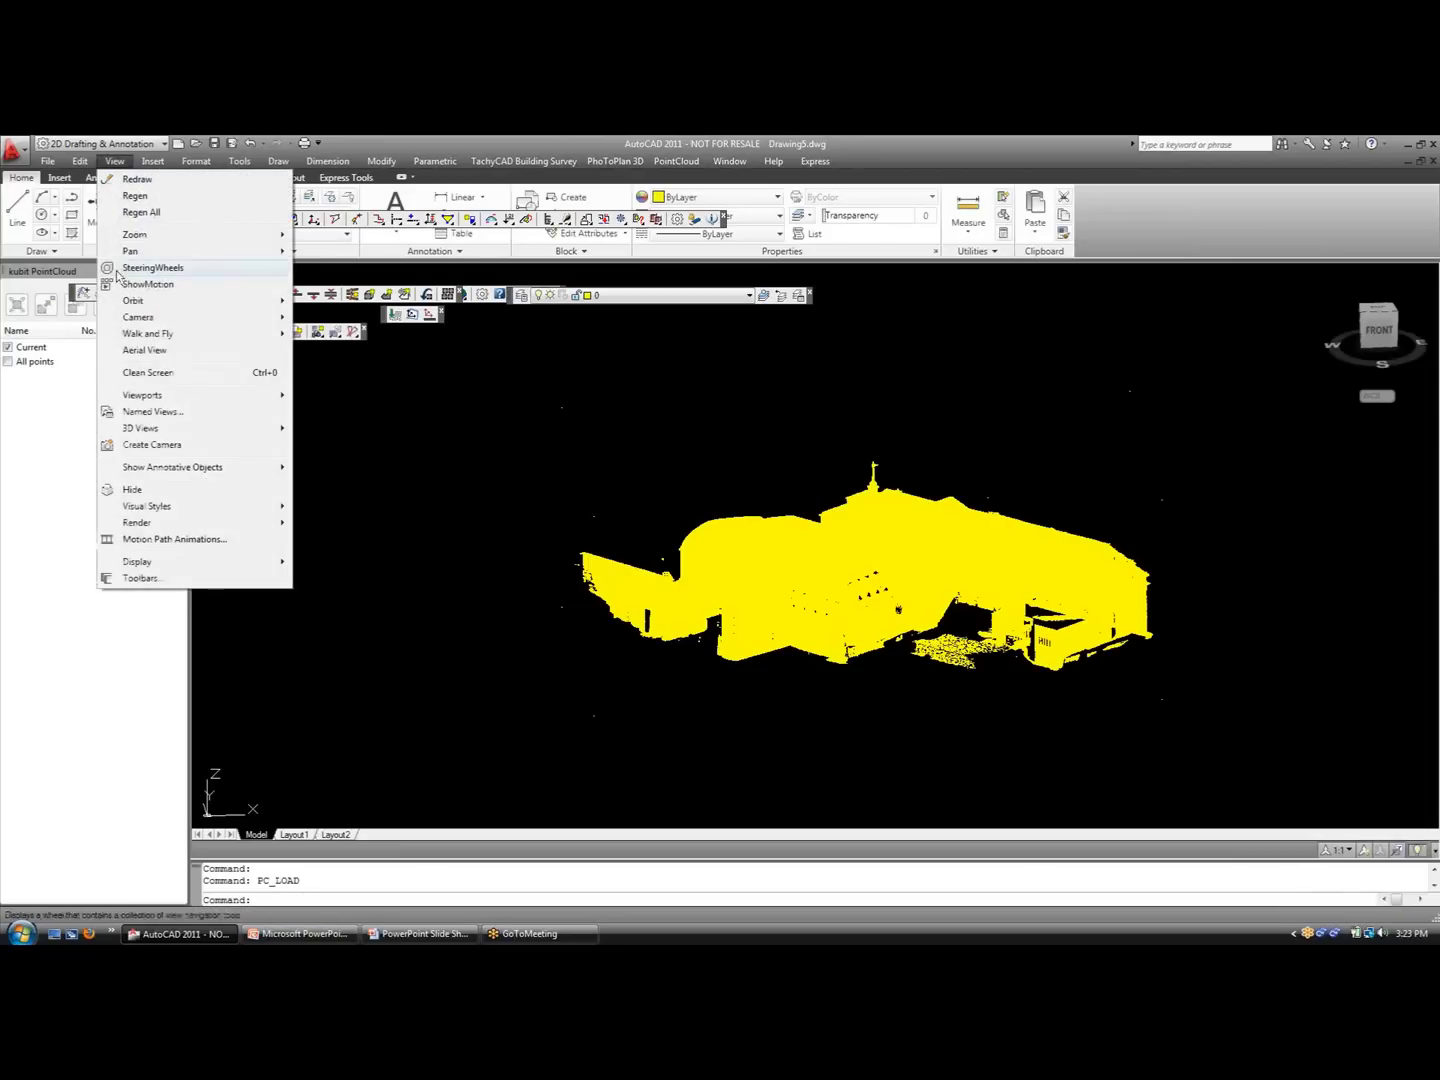
mouse_move(186, 507)
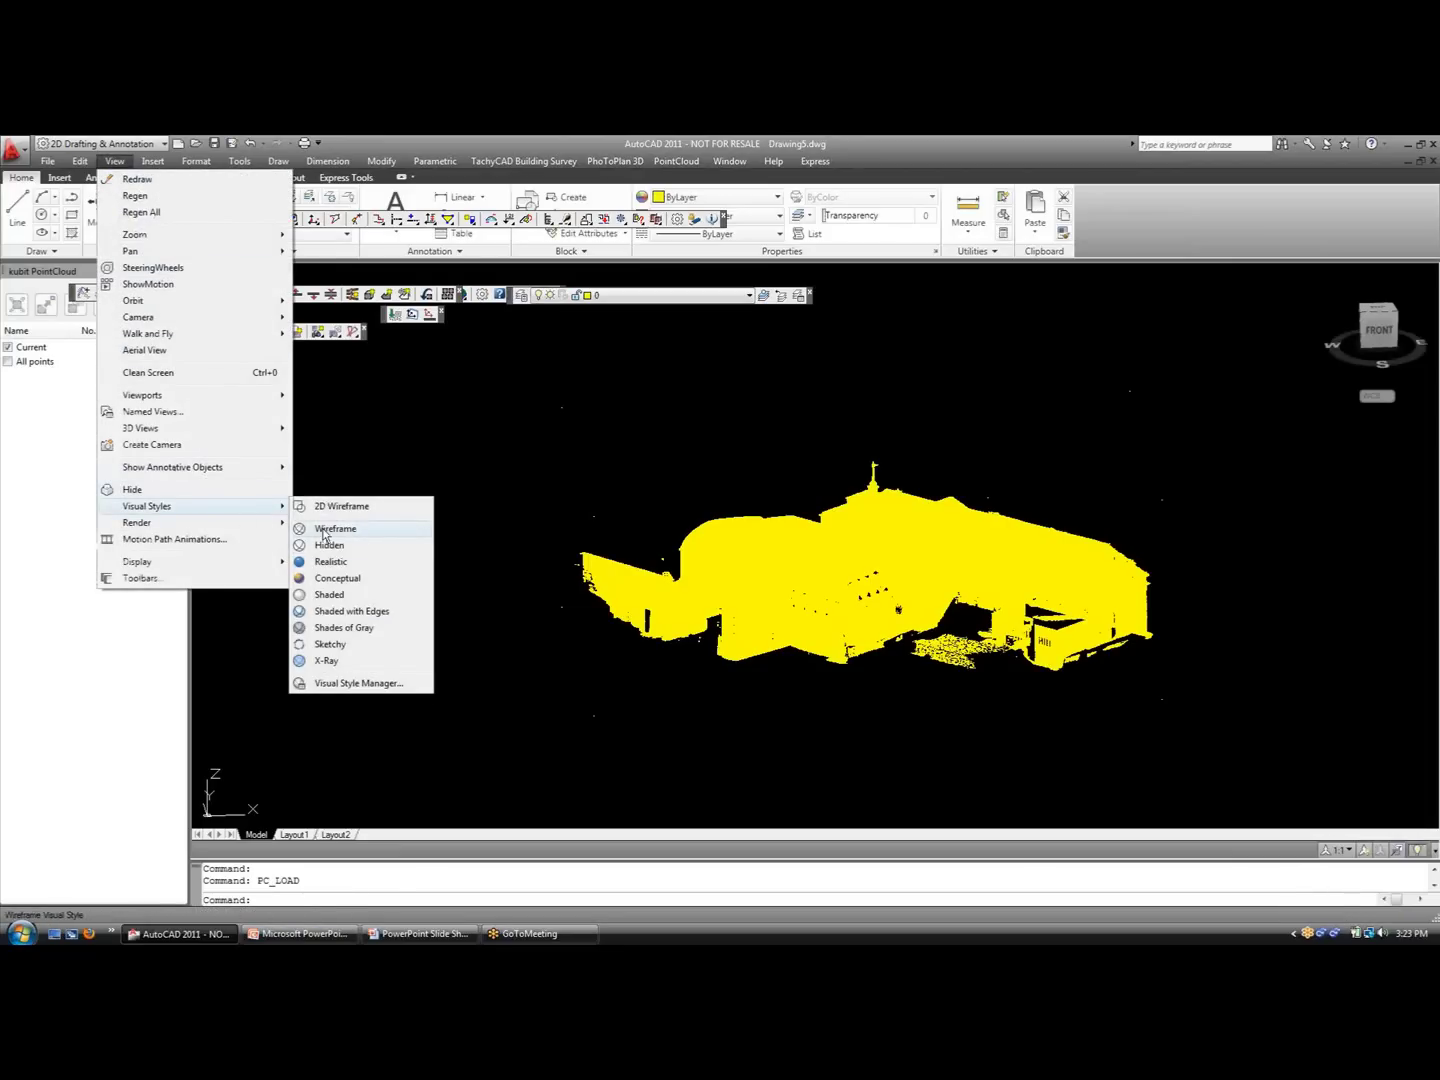
click(320, 532)
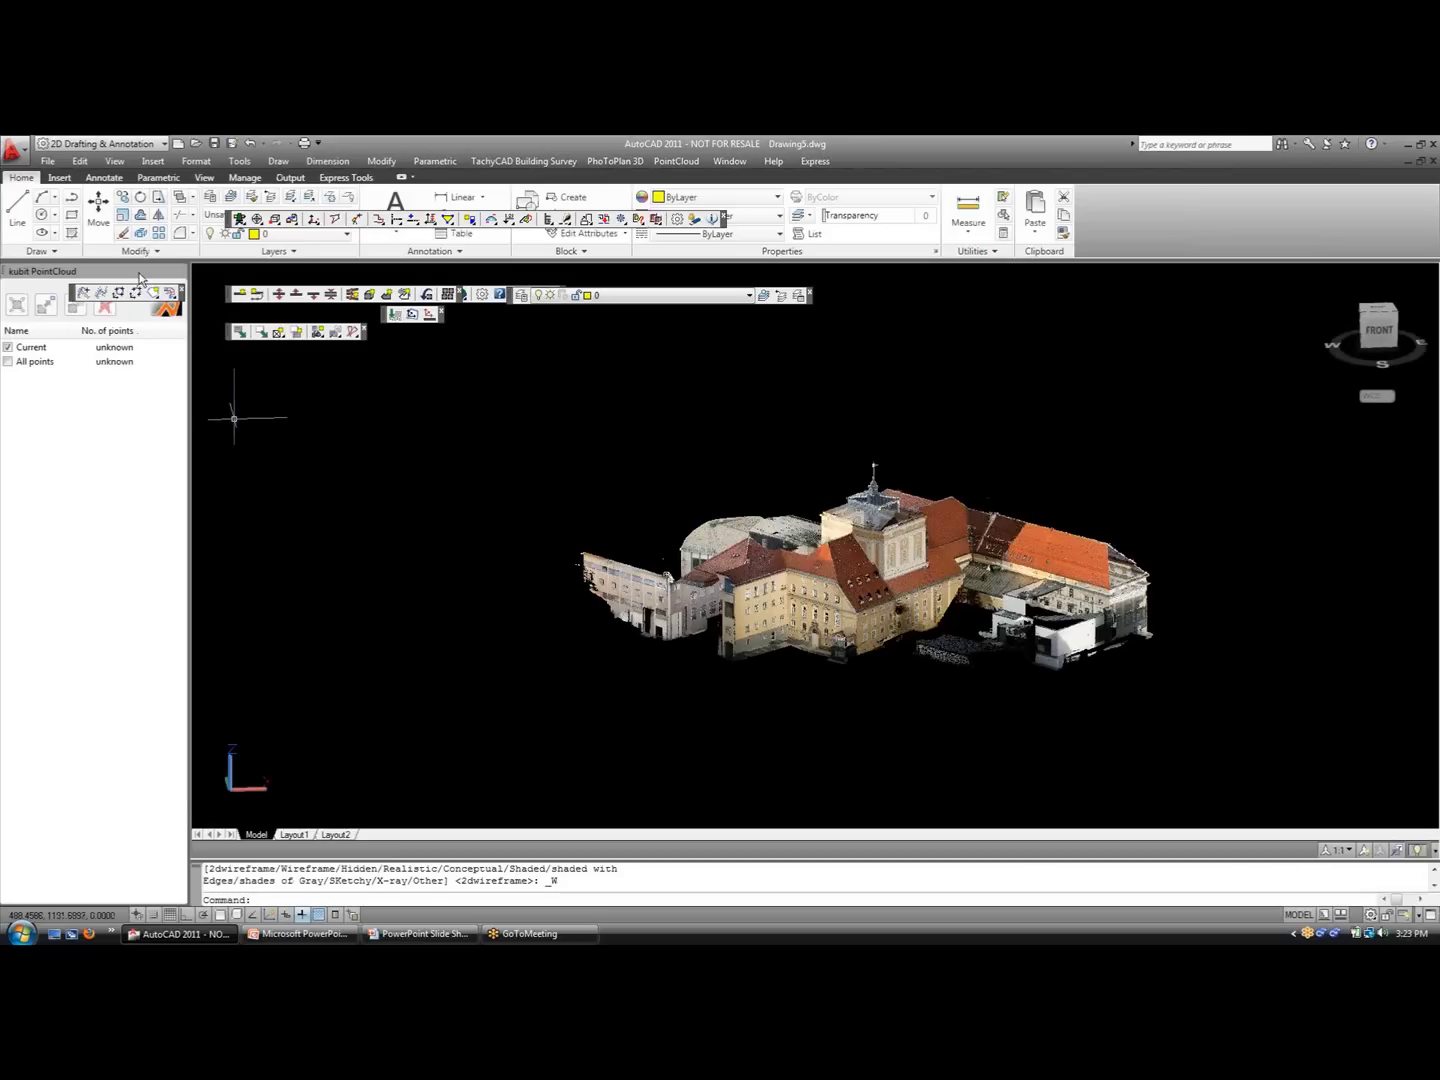
Undock and redock the kubit PointCloud palette, then orbit to the building's other side.
mouse_move(140, 278)
mouse_down()
mouse_move(195, 329)
mouse_move(215, 400)
mouse_move(273, 450)
mouse_move(392, 428)
mouse_up()
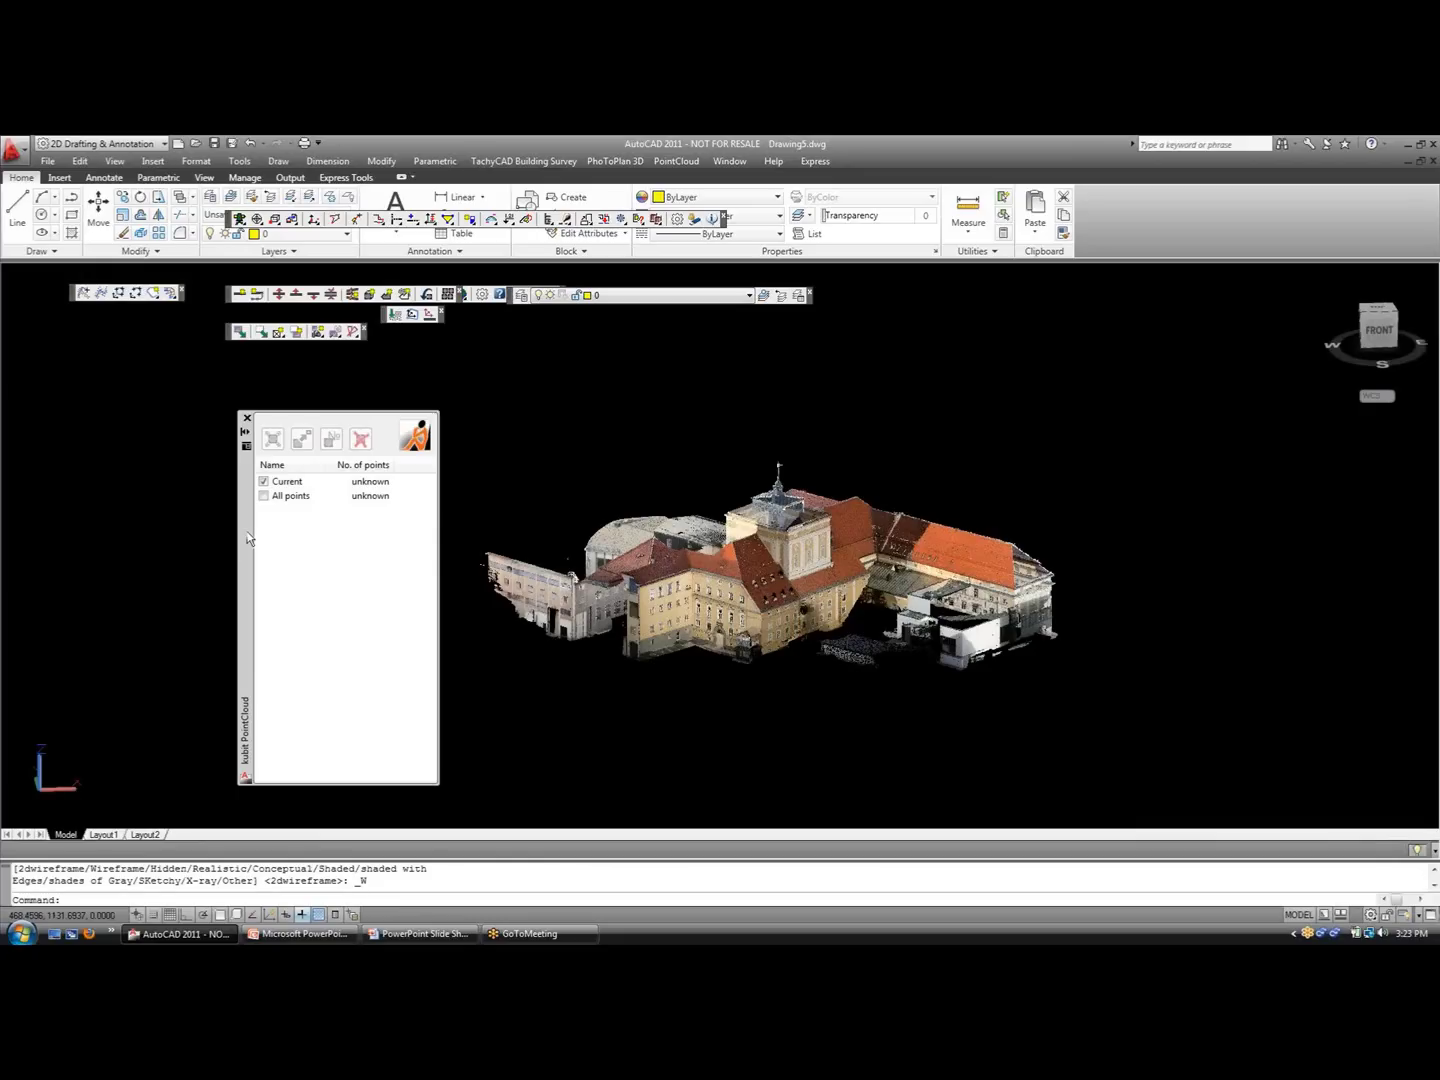
drag(248, 539, 7, 469)
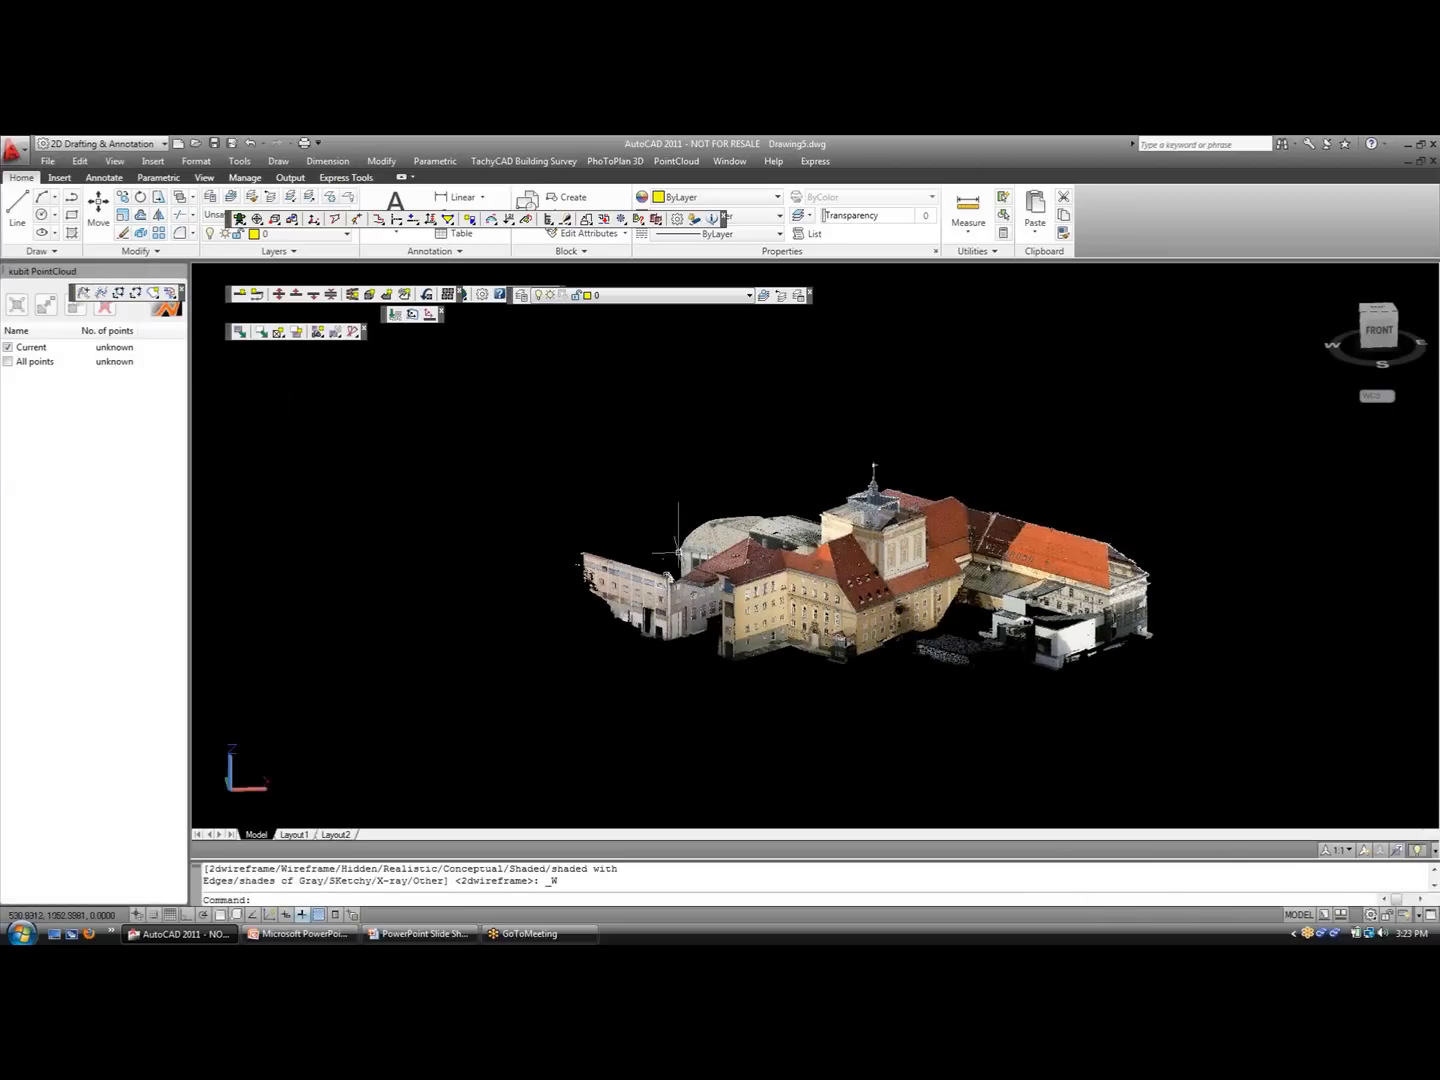
mouse_move(964, 614)
shift+middle_down()
mouse_move(622, 564)
mouse_move(536, 582)
mouse_move(480, 561)
shift+middle_up()
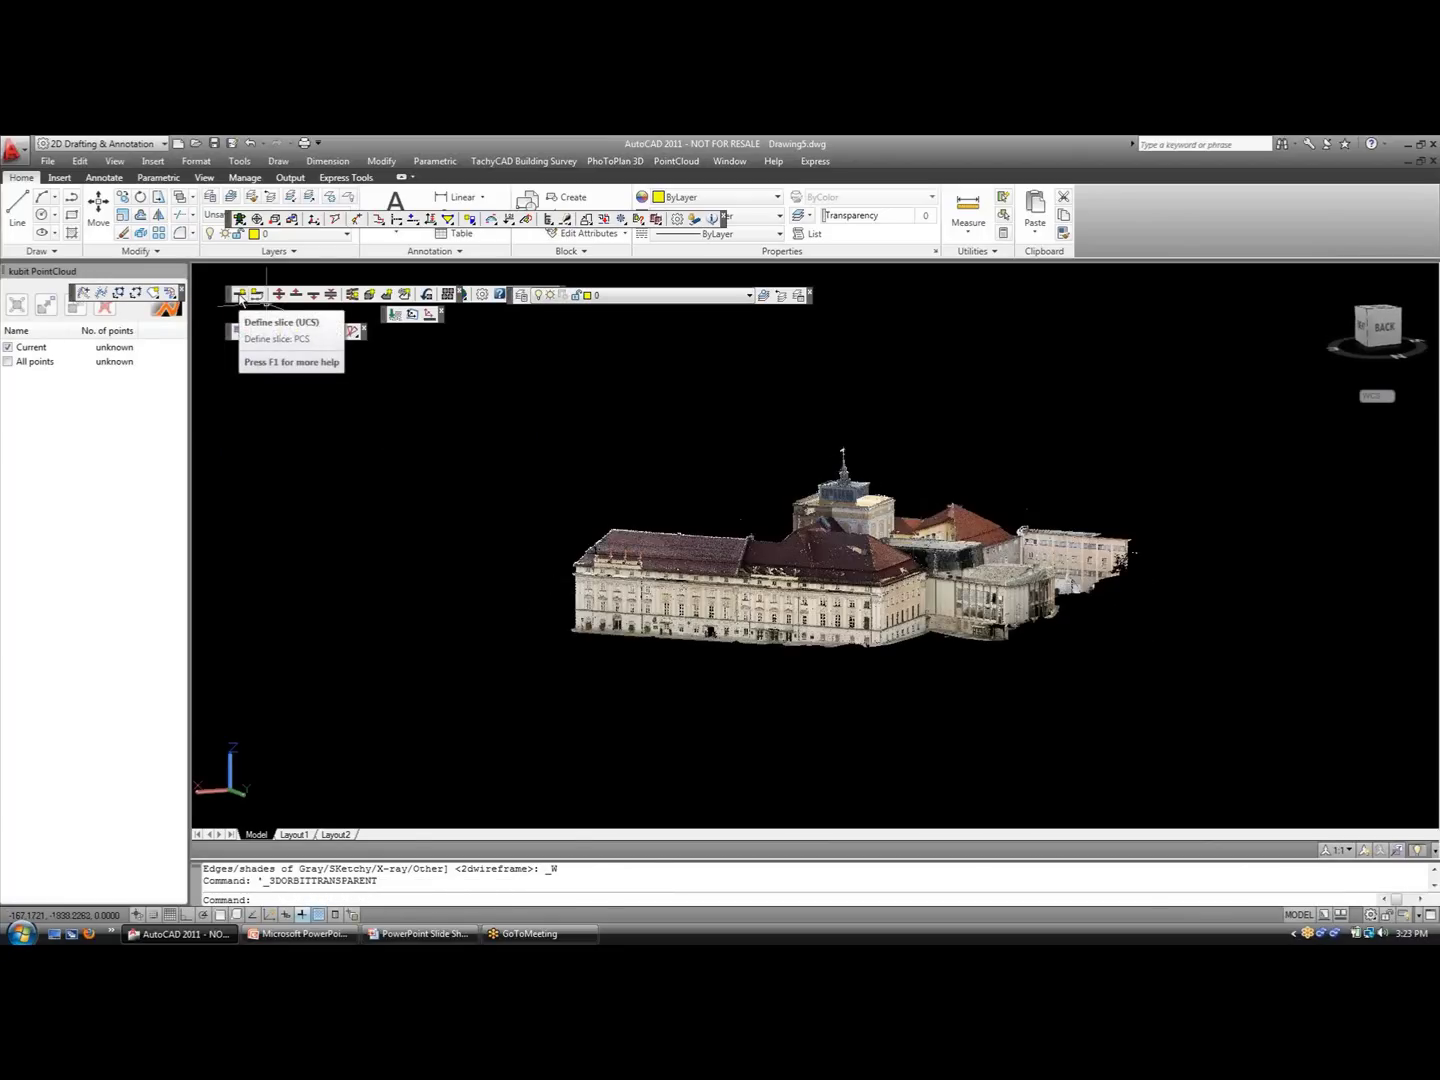
Define an XY-parallel slice from two Osnap-snapped boundary points and view it from above.
click(239, 296)
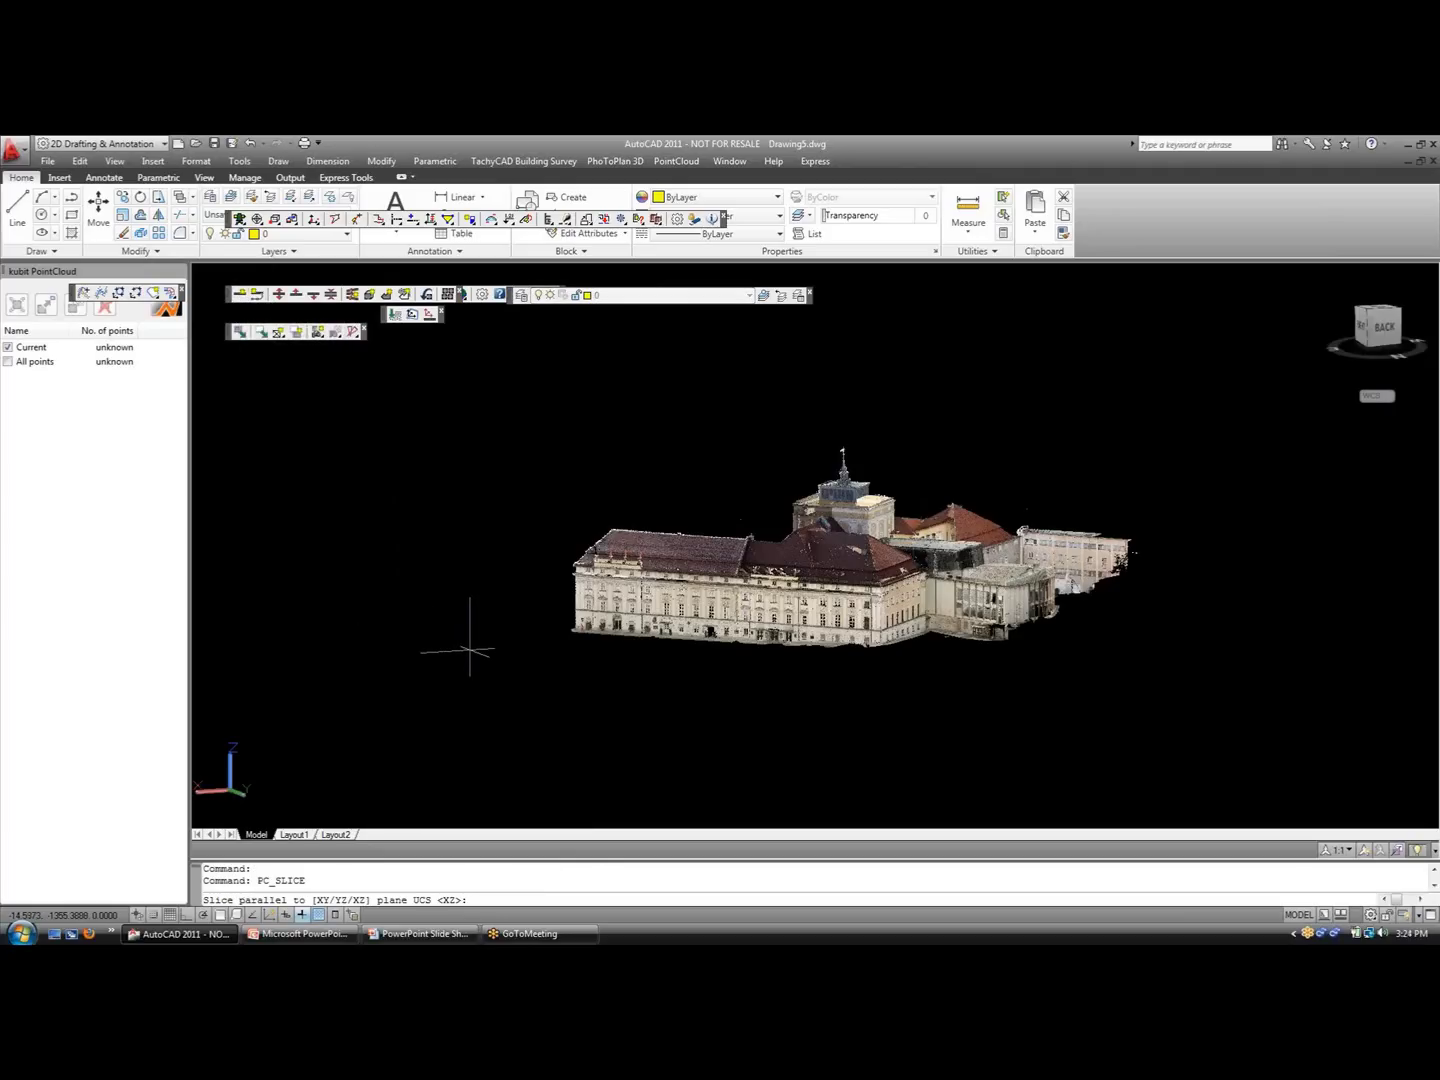
text(xy)
key(Return)
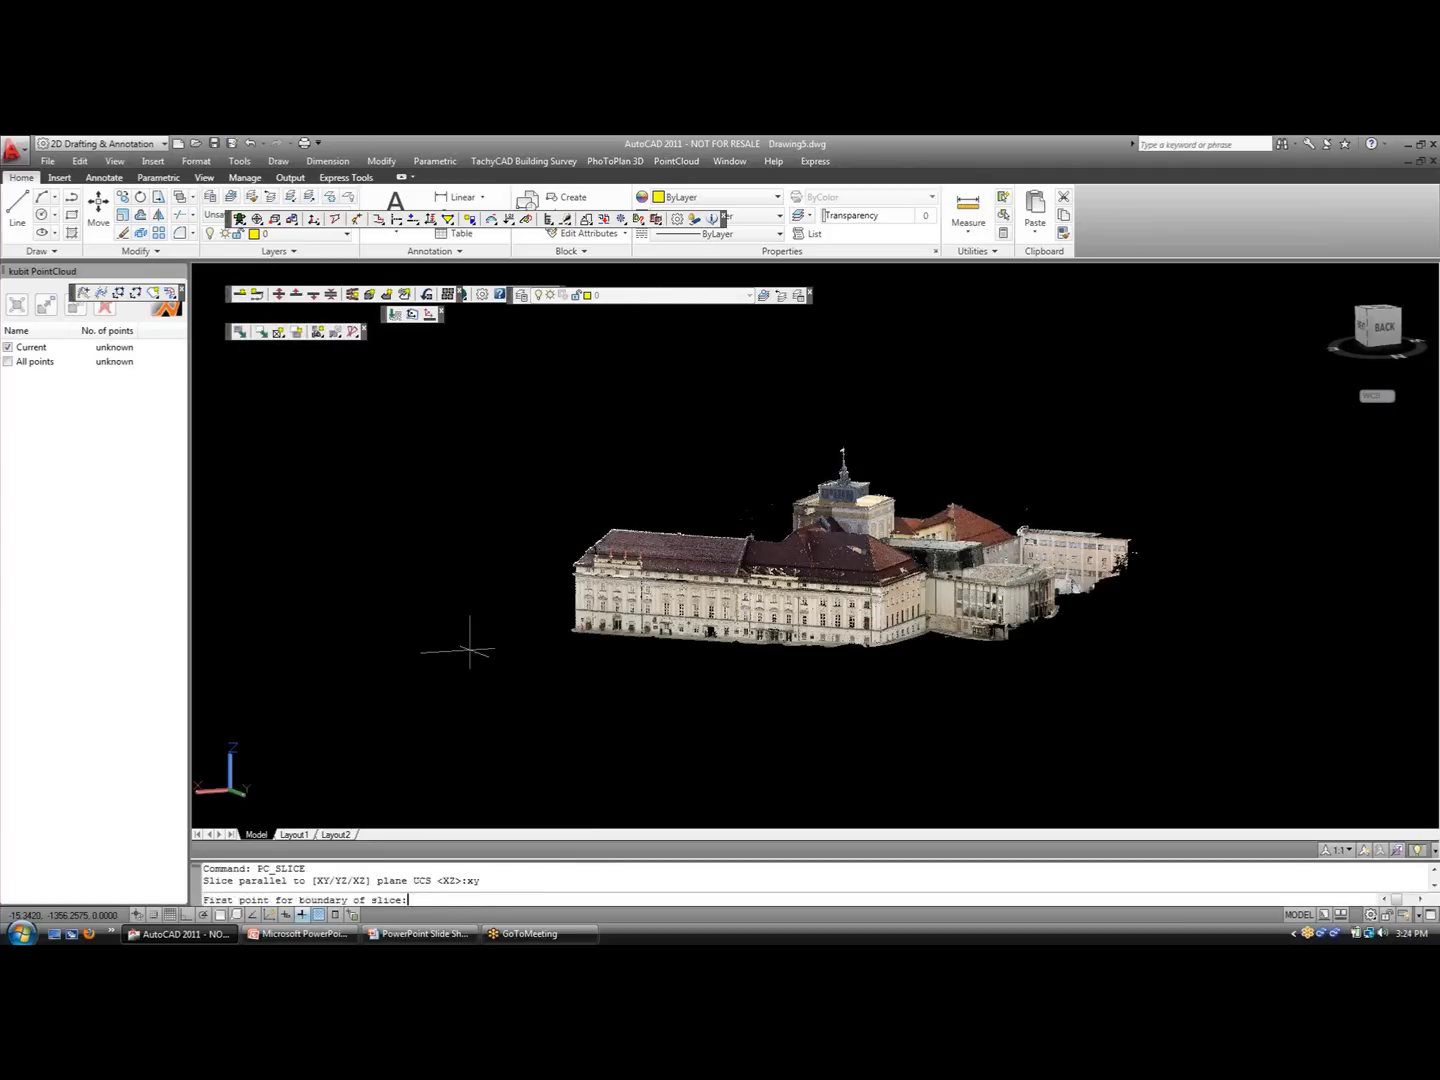
click(220, 913)
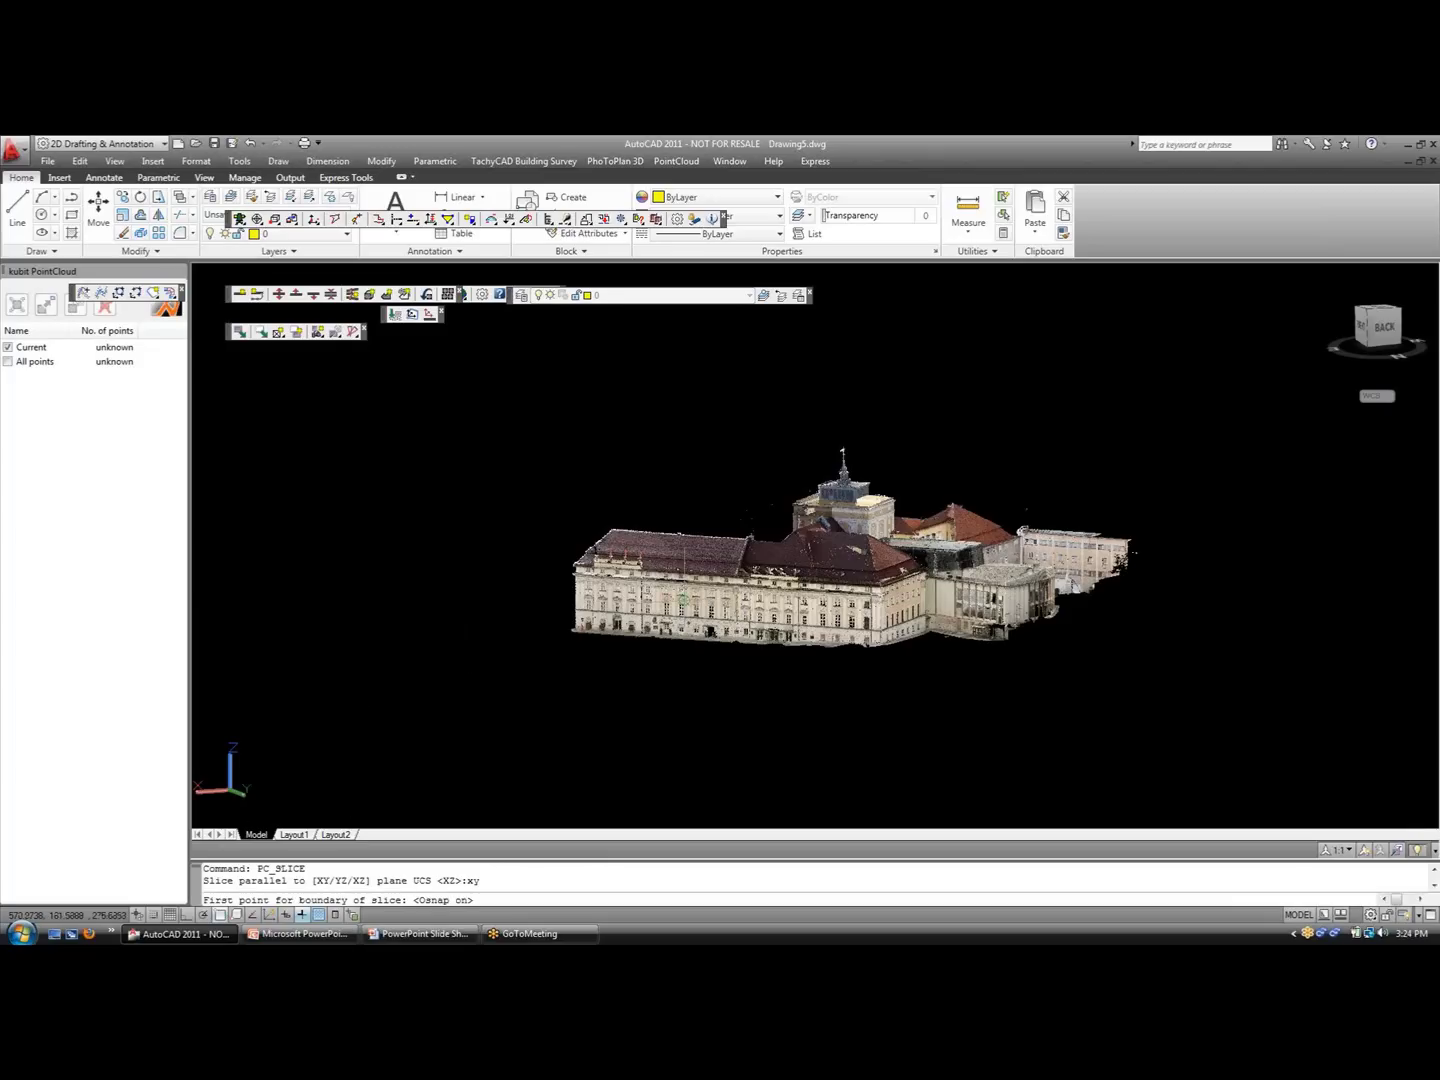
click(713, 621)
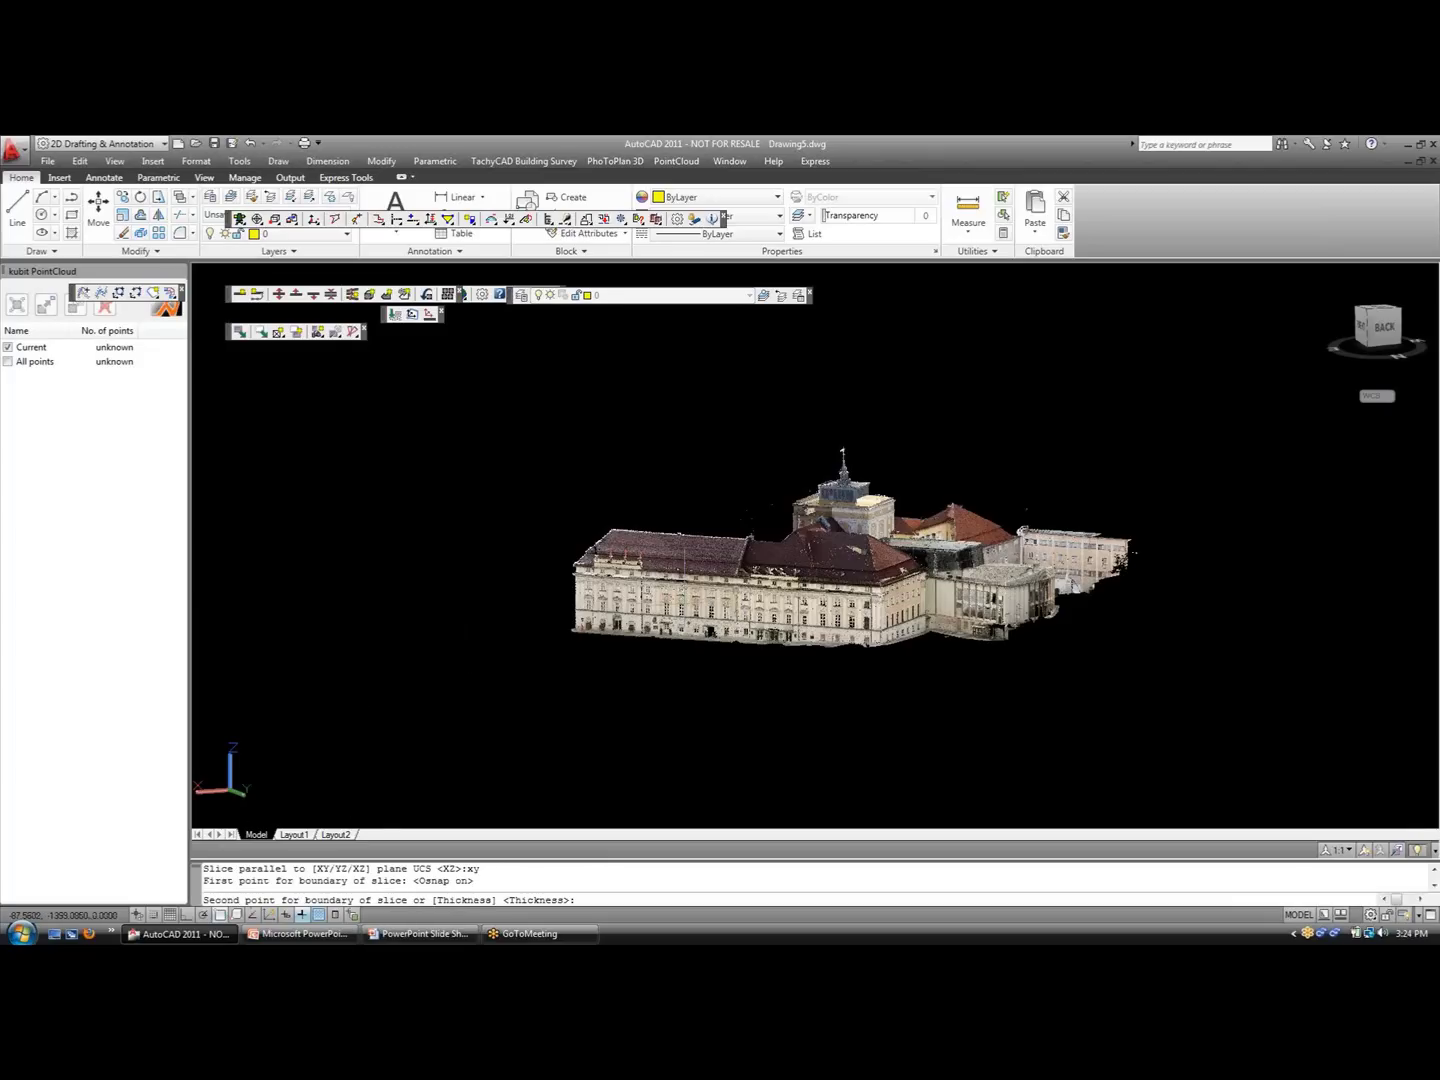
click(684, 607)
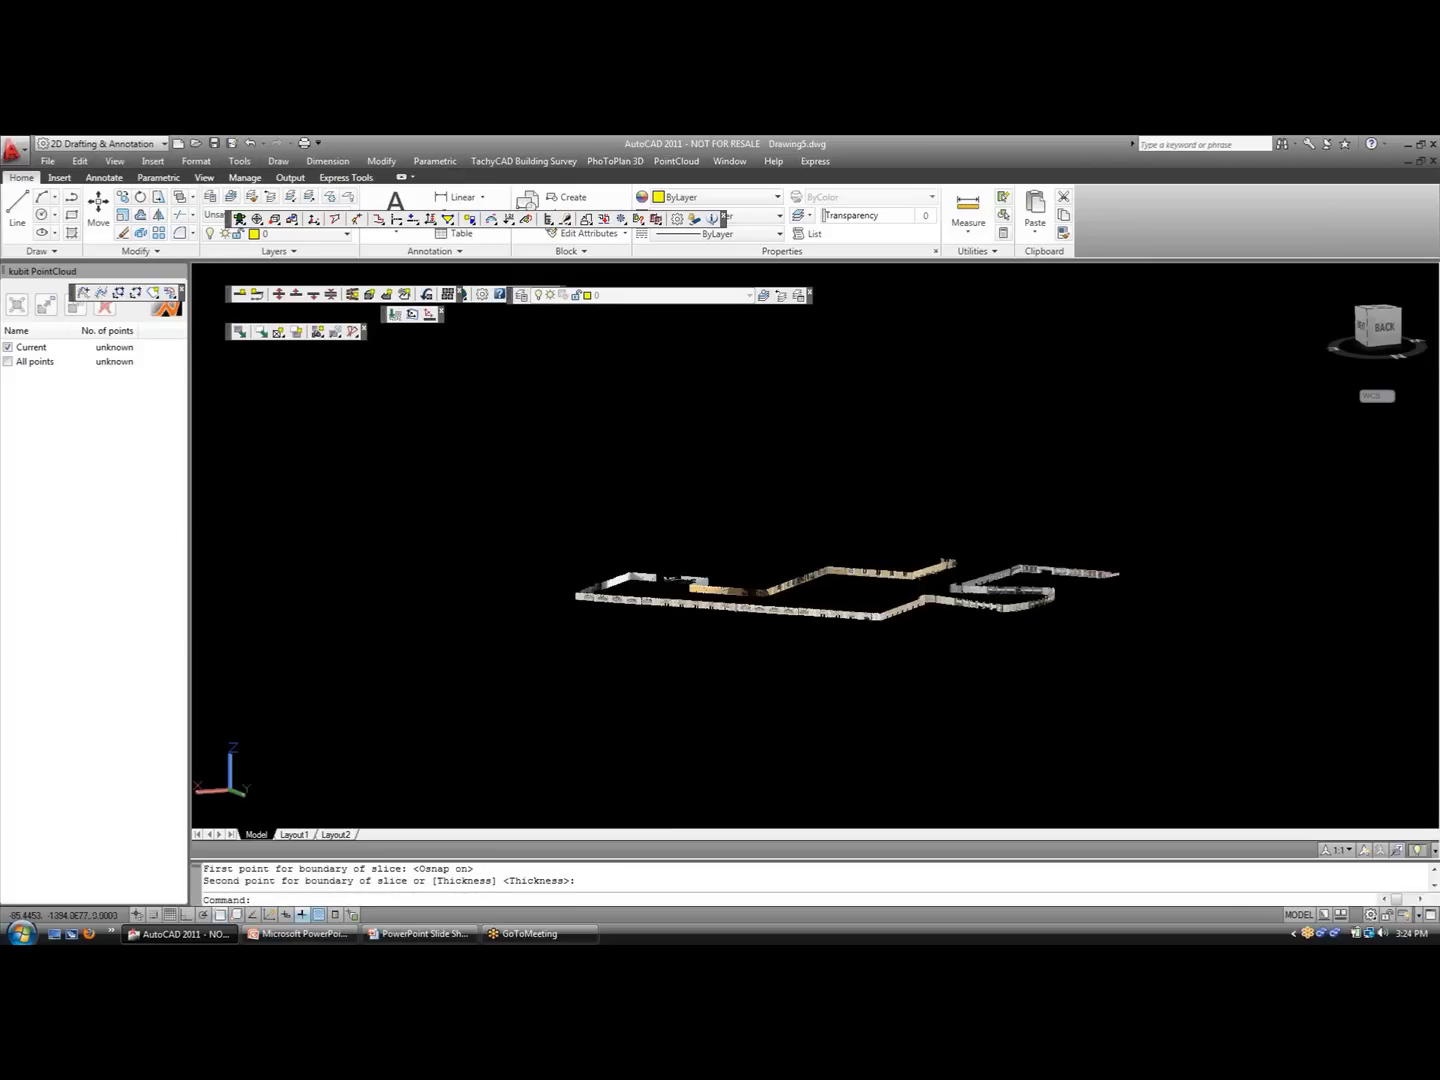
shift+middle_drag(975, 409, 830, 665)
scroll(840, 569, down, 2)
shift+middle_drag(903, 571, 945, 445)
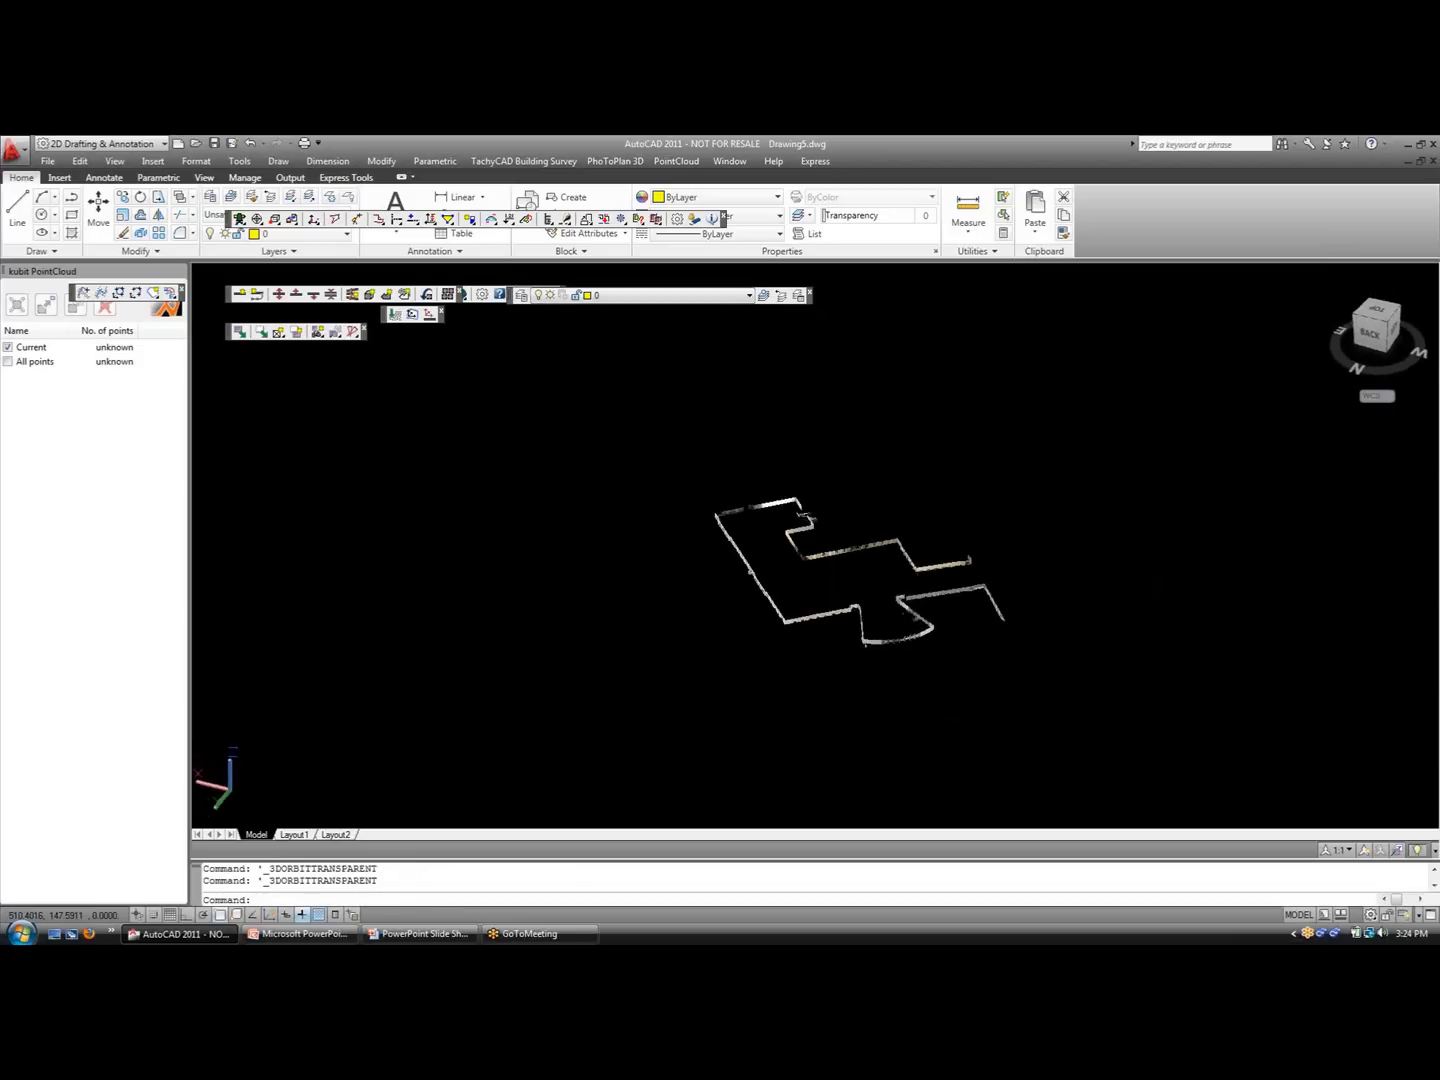
Rename the Current slice to 'slice1'.
click(31, 346)
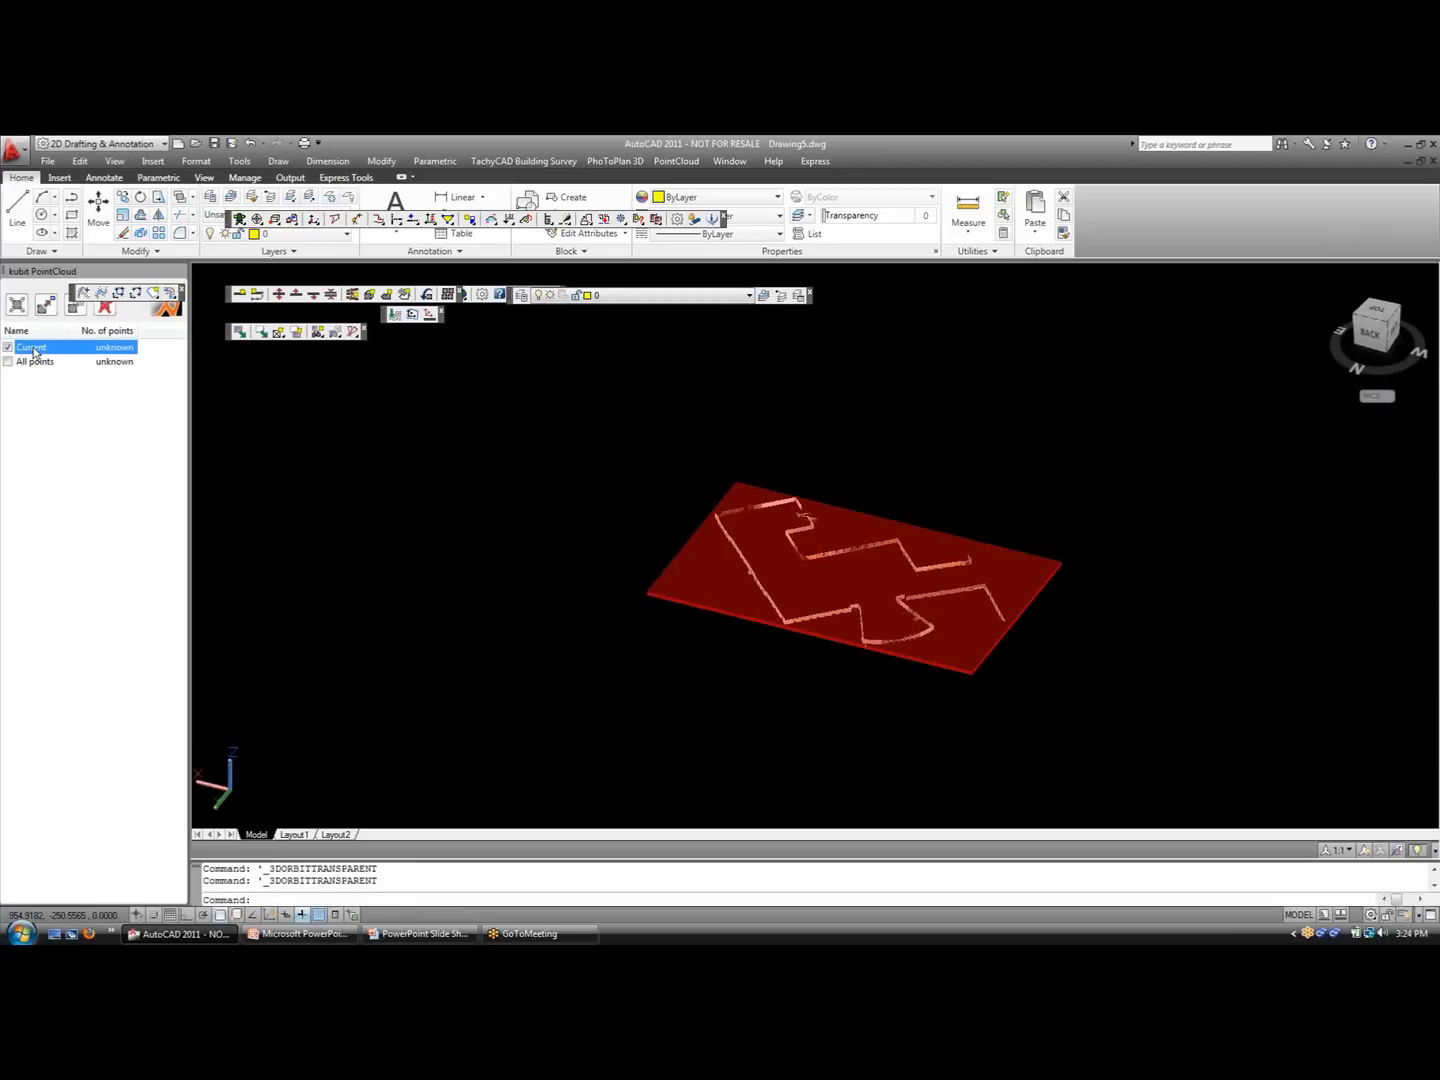
click(32, 347)
text(slice1)
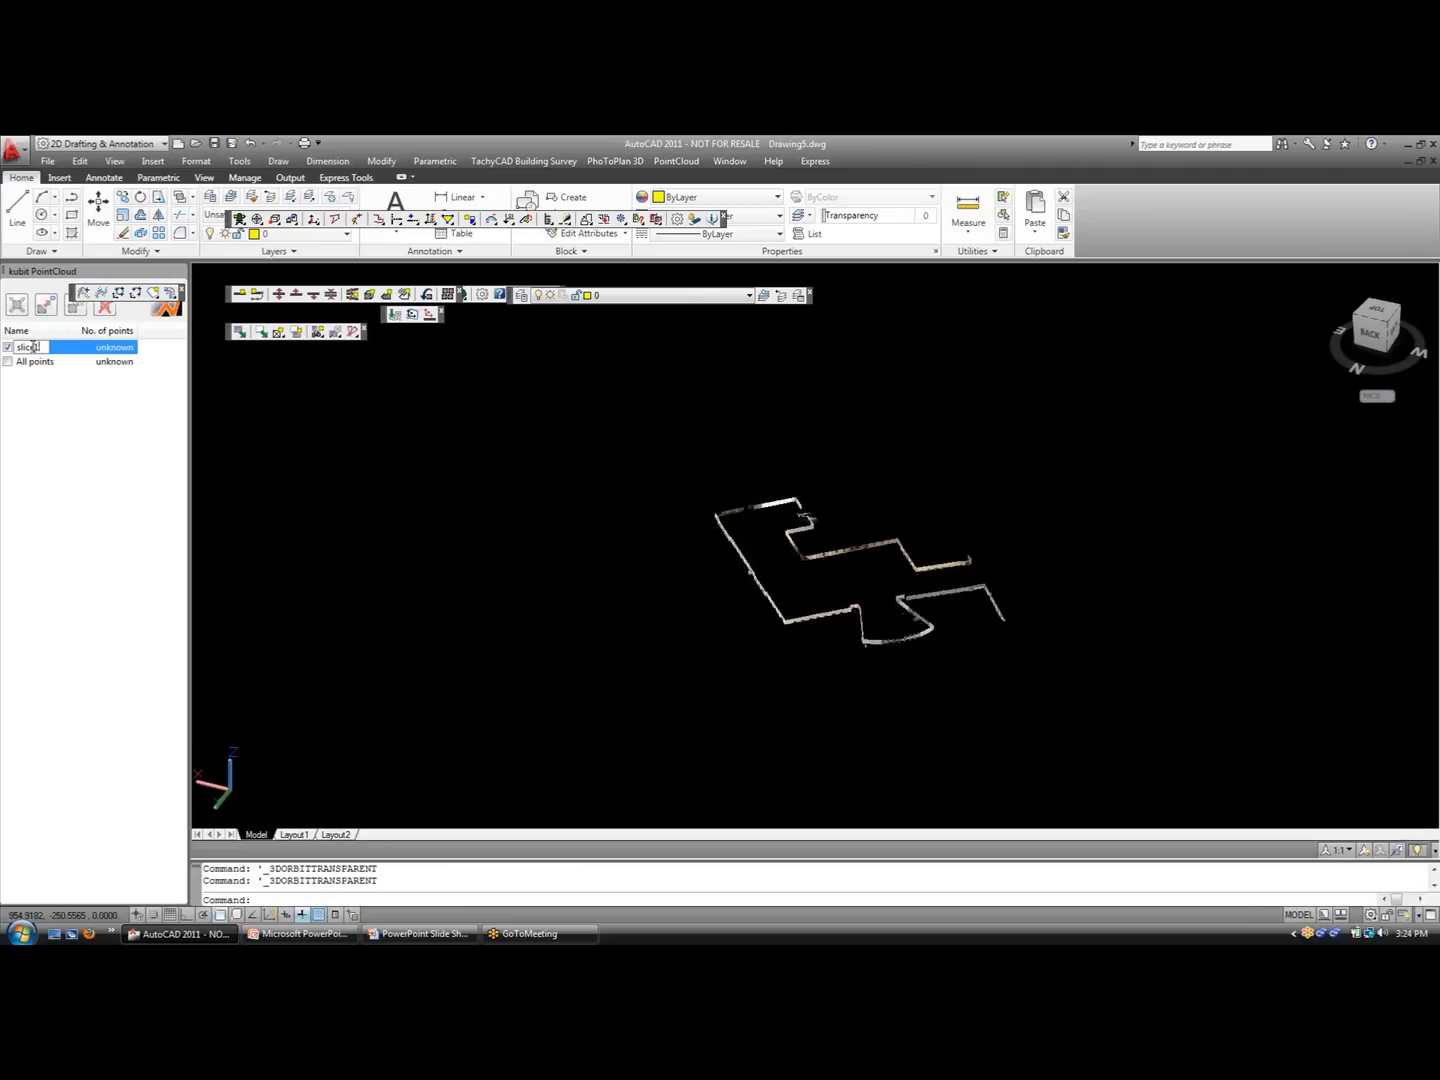
key(Return)
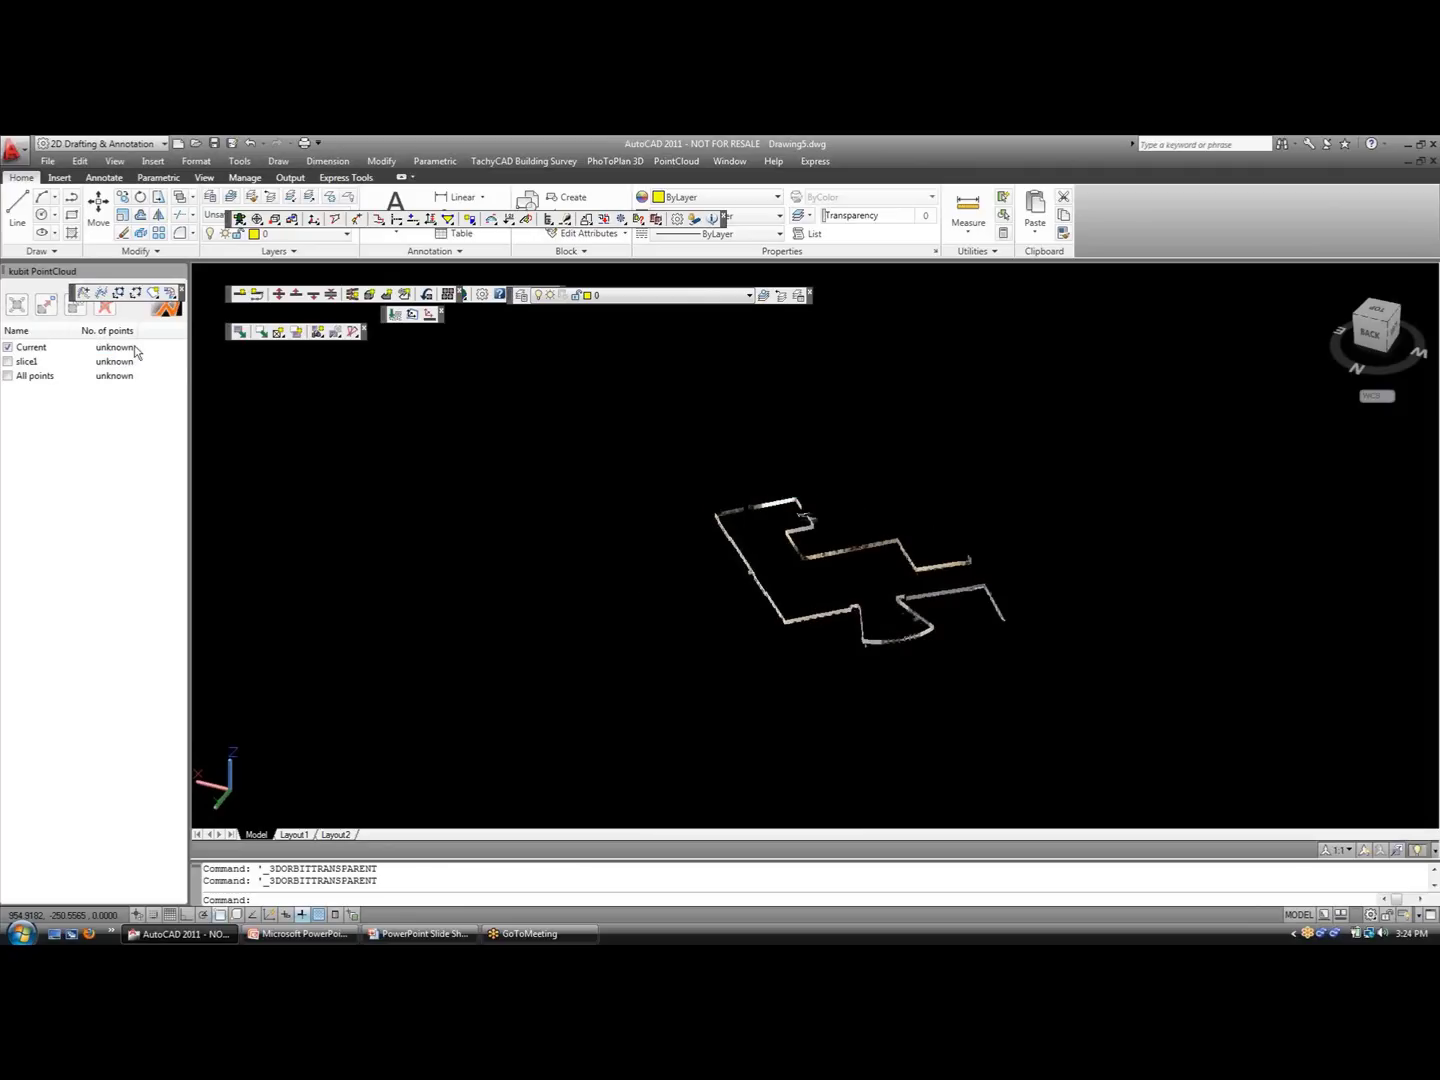
Shift the slice up seven steps through the building, then back down six.
click(298, 295)
click(298, 296)
click(298, 296)
click(298, 296)
click(298, 296)
click(298, 295)
click(298, 296)
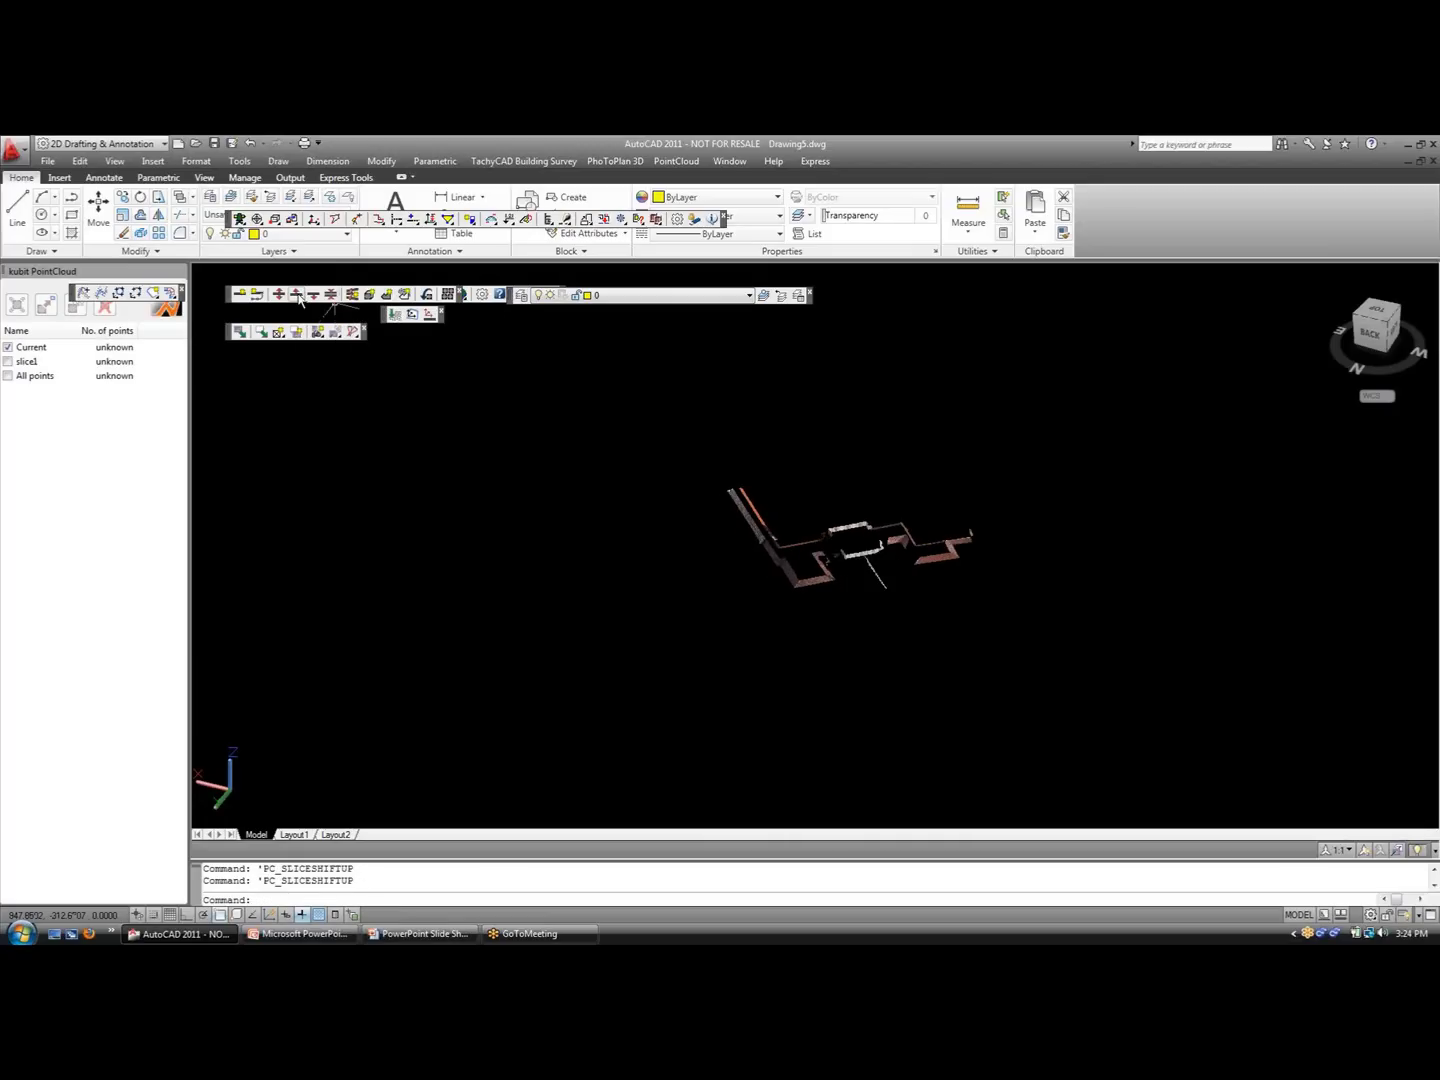
click(312, 297)
click(311, 297)
click(312, 297)
click(312, 297)
click(312, 297)
click(312, 297)
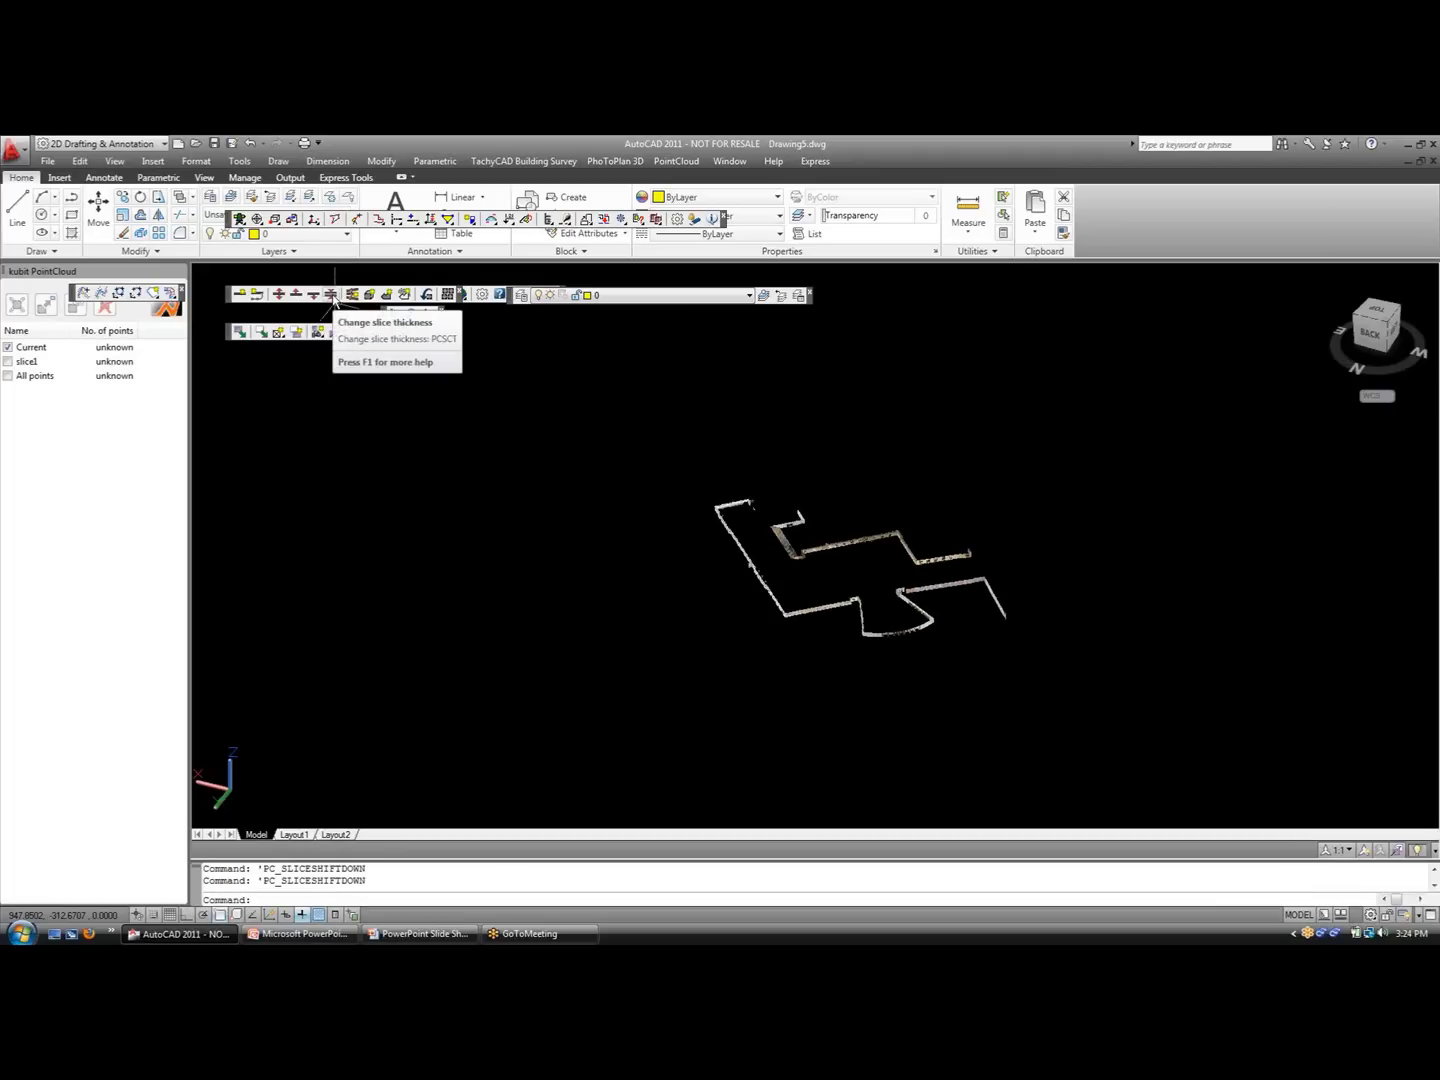
Change the slice thickness to .5 with Center alignment.
click(333, 296)
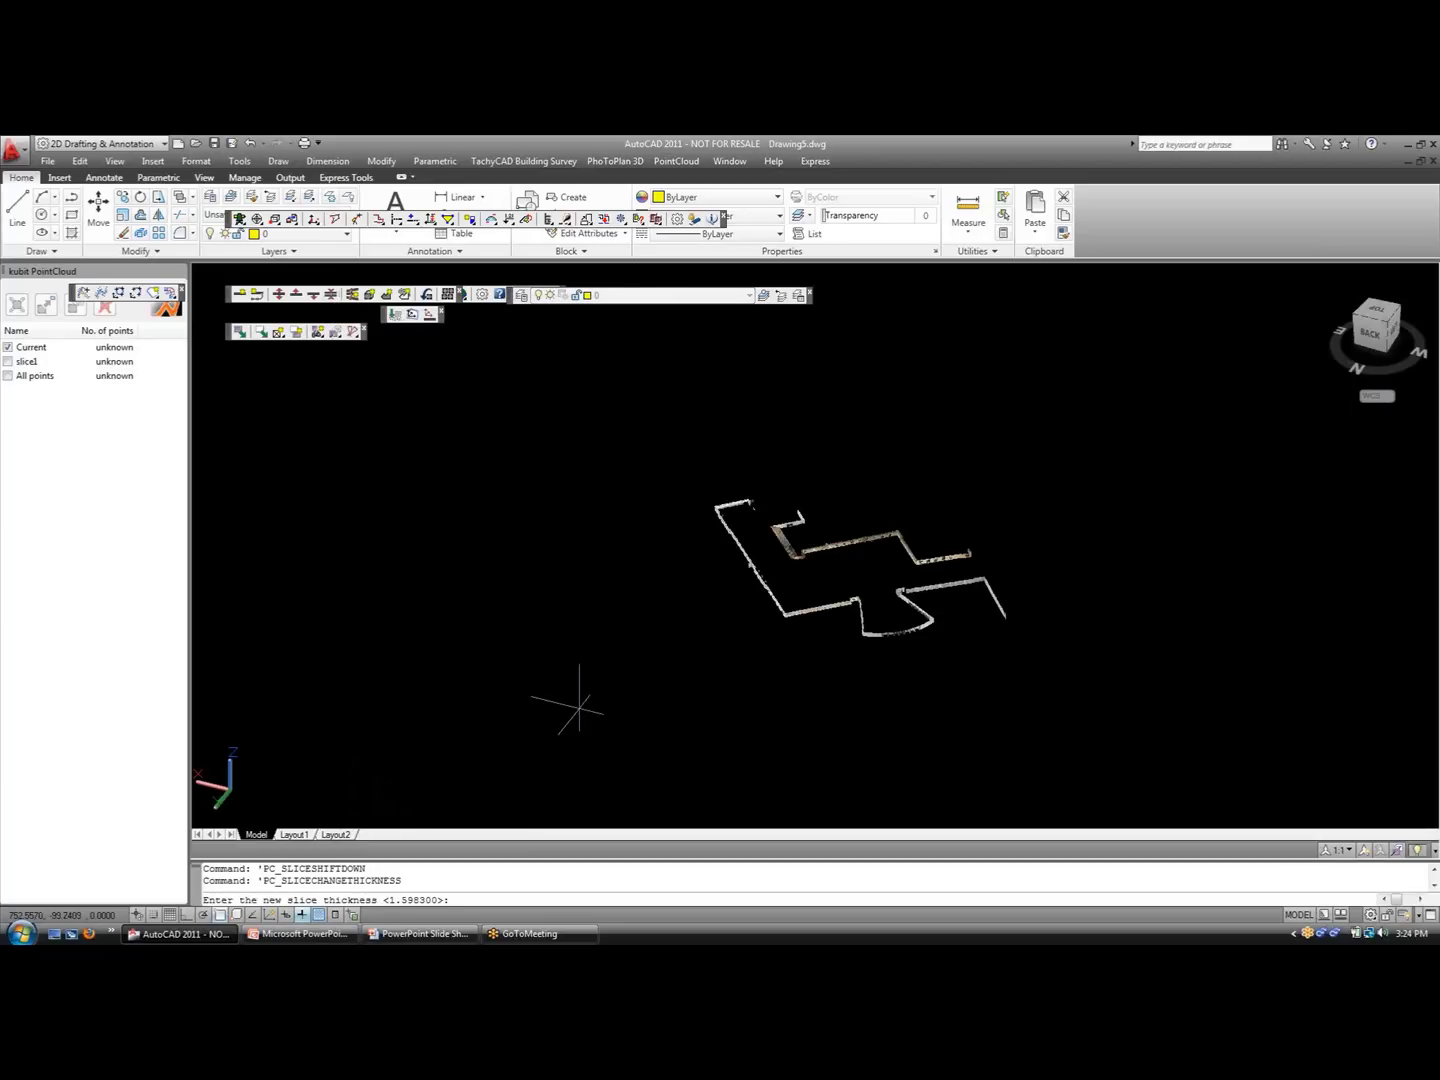
scroll(579, 700, up, 6)
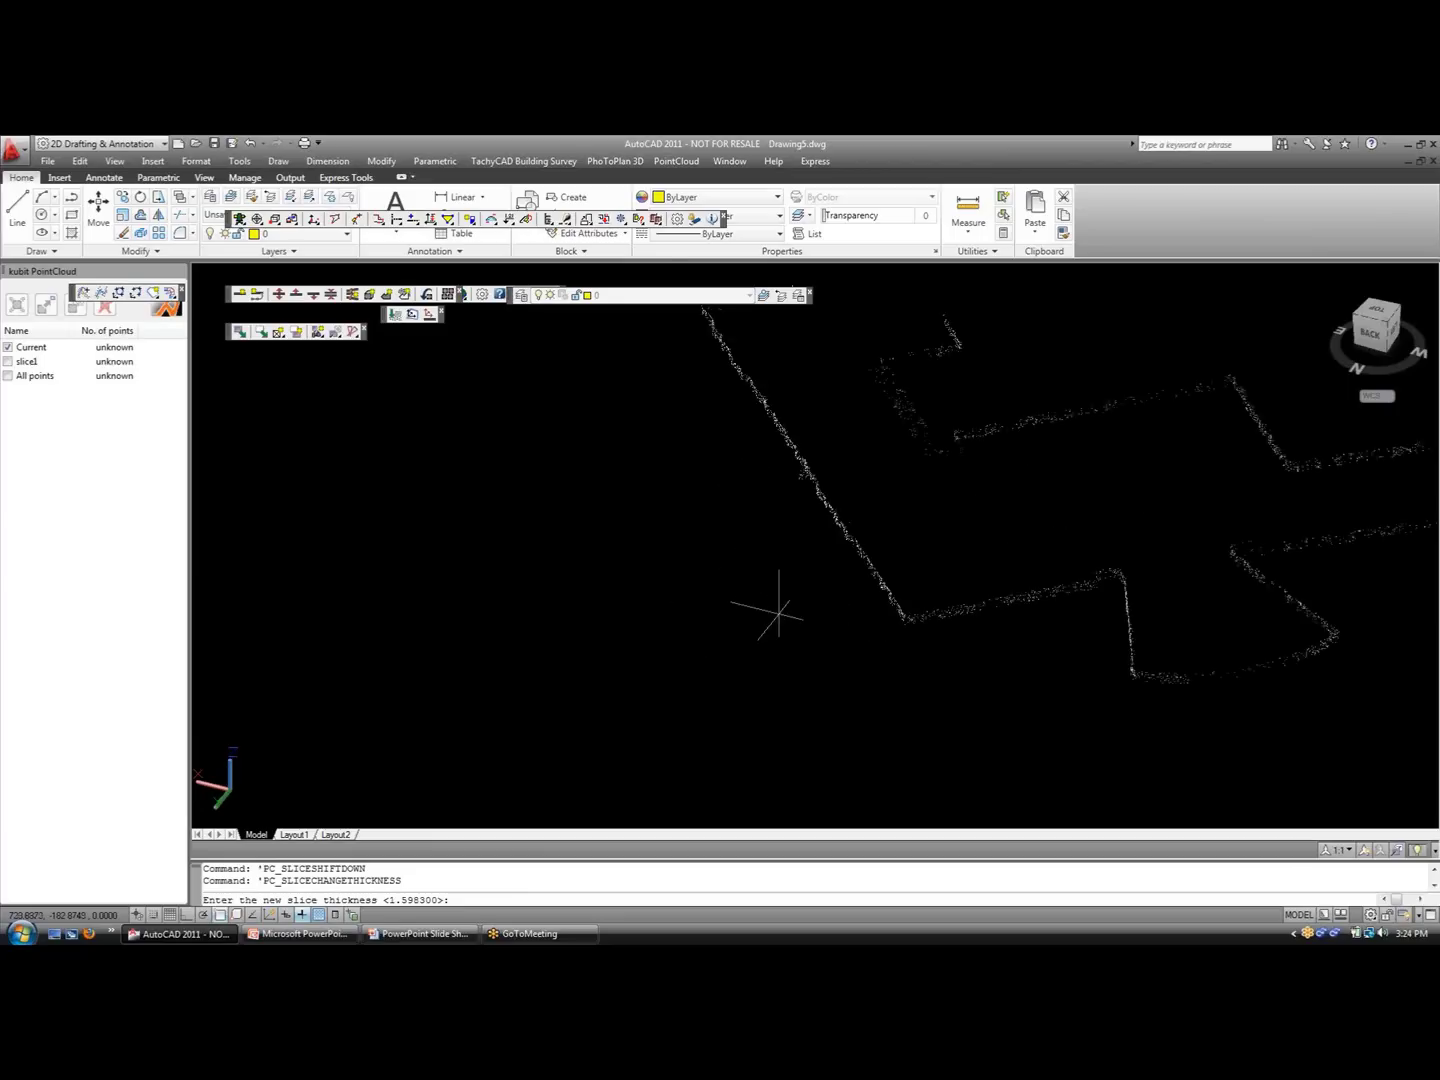
middle_drag(915, 579, 803, 614)
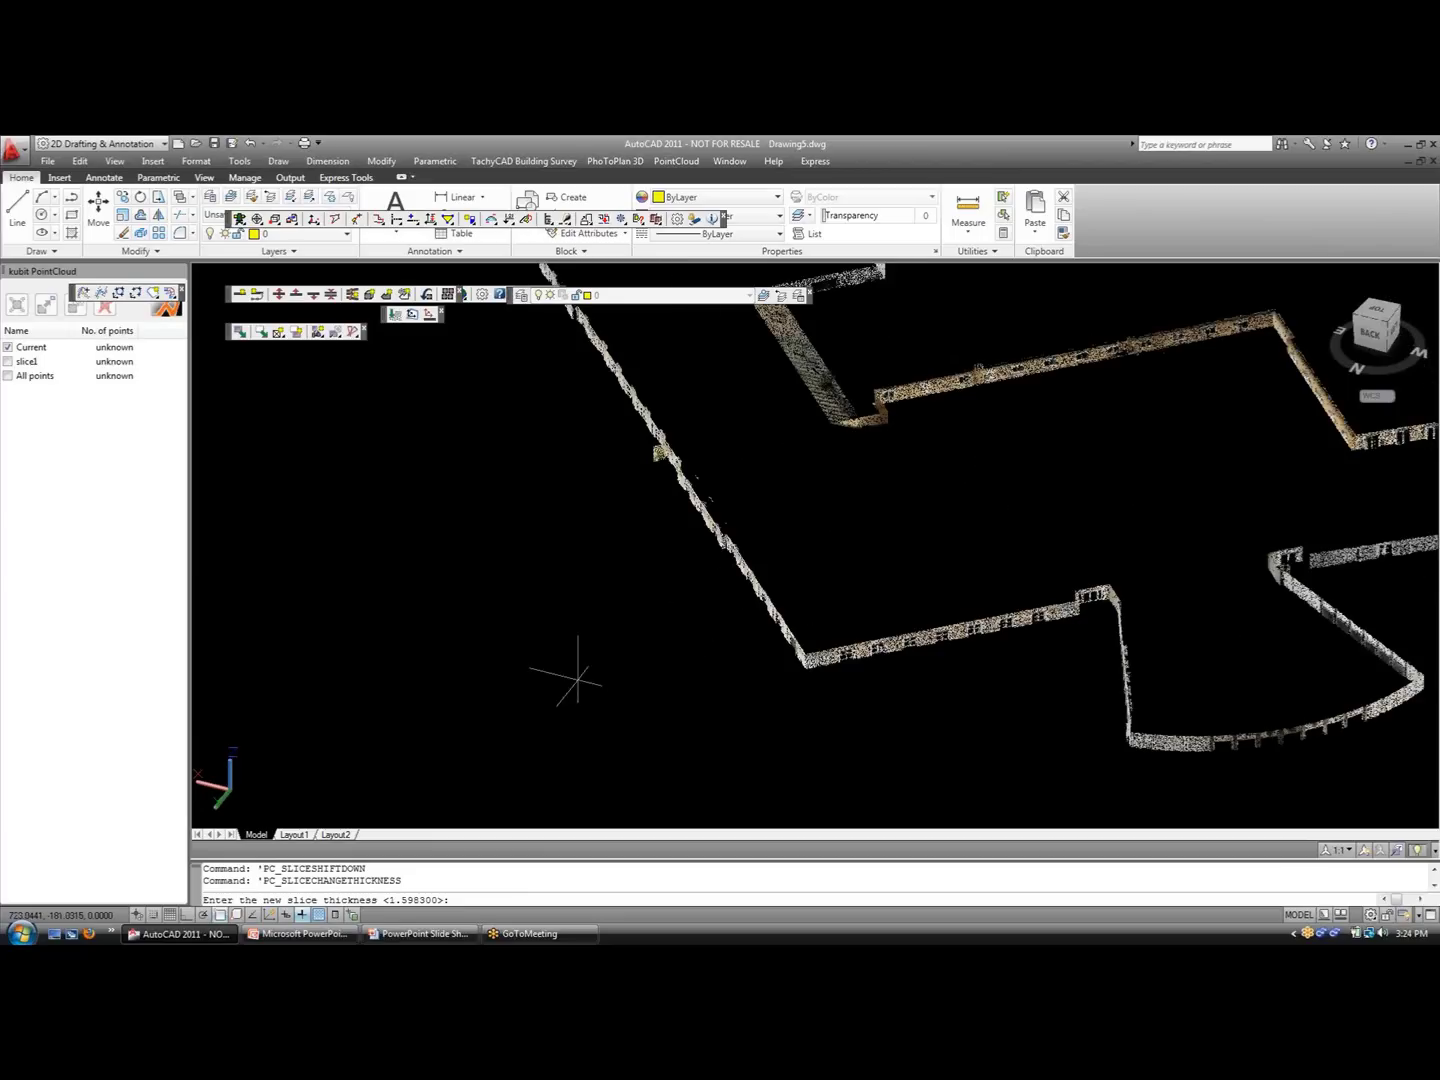
text(5)
key(Return)
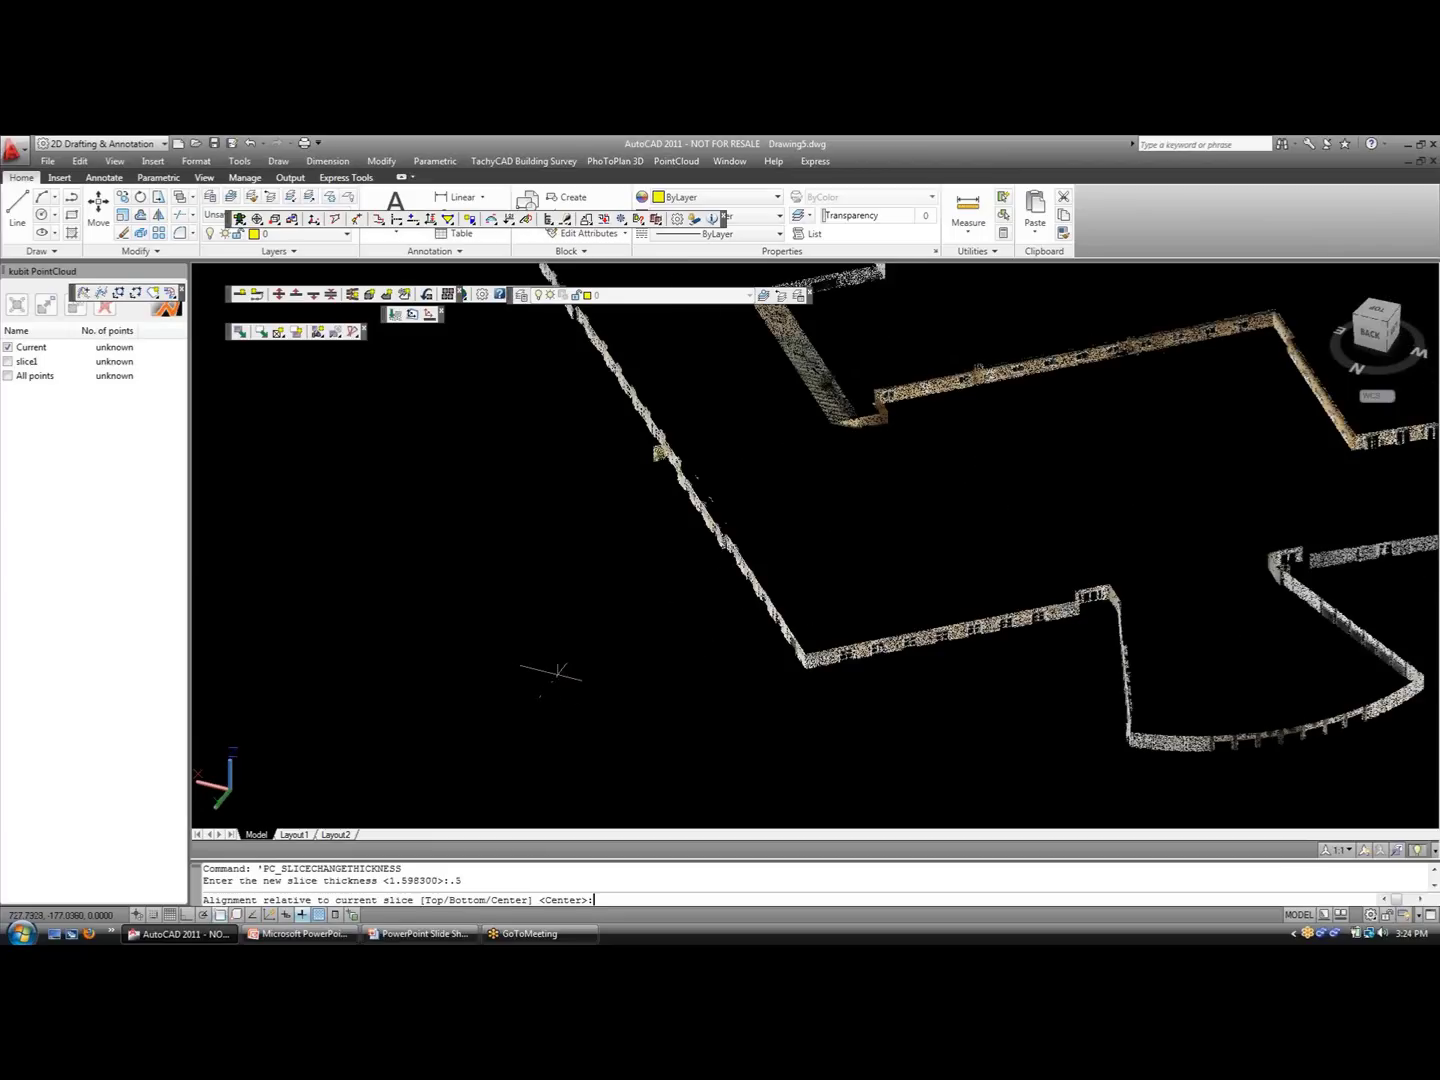
key(Return)
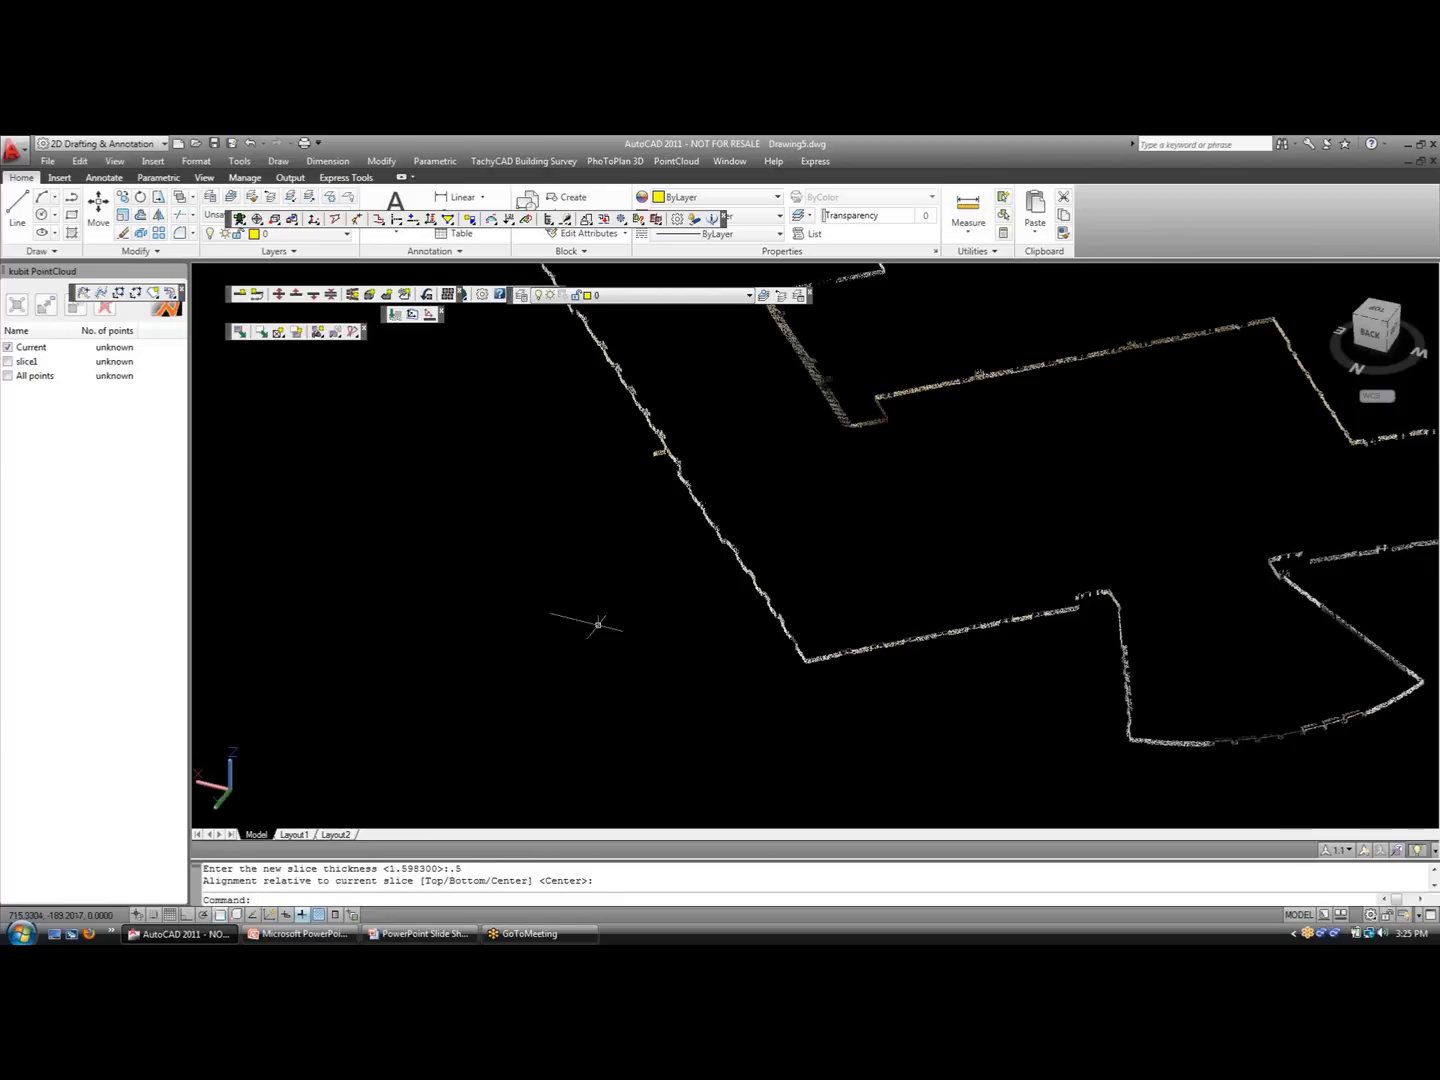
Show all points of the coloured cloud and view where slice1 cuts from the side.
click(8, 375)
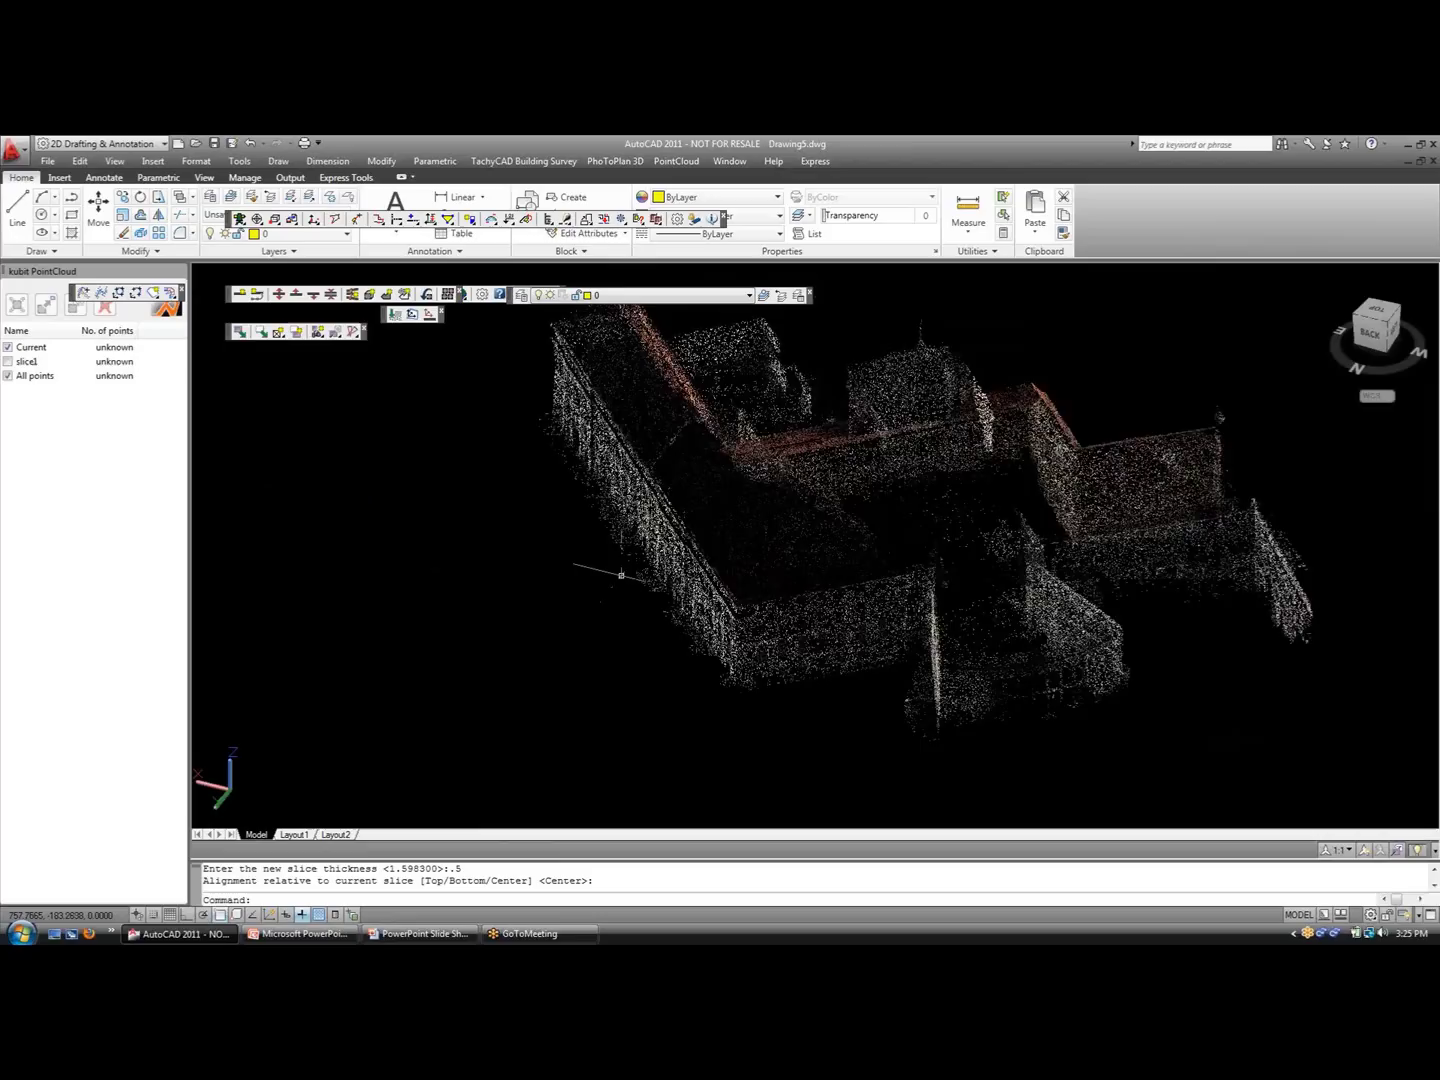
shift+middle_drag(620, 575, 642, 526)
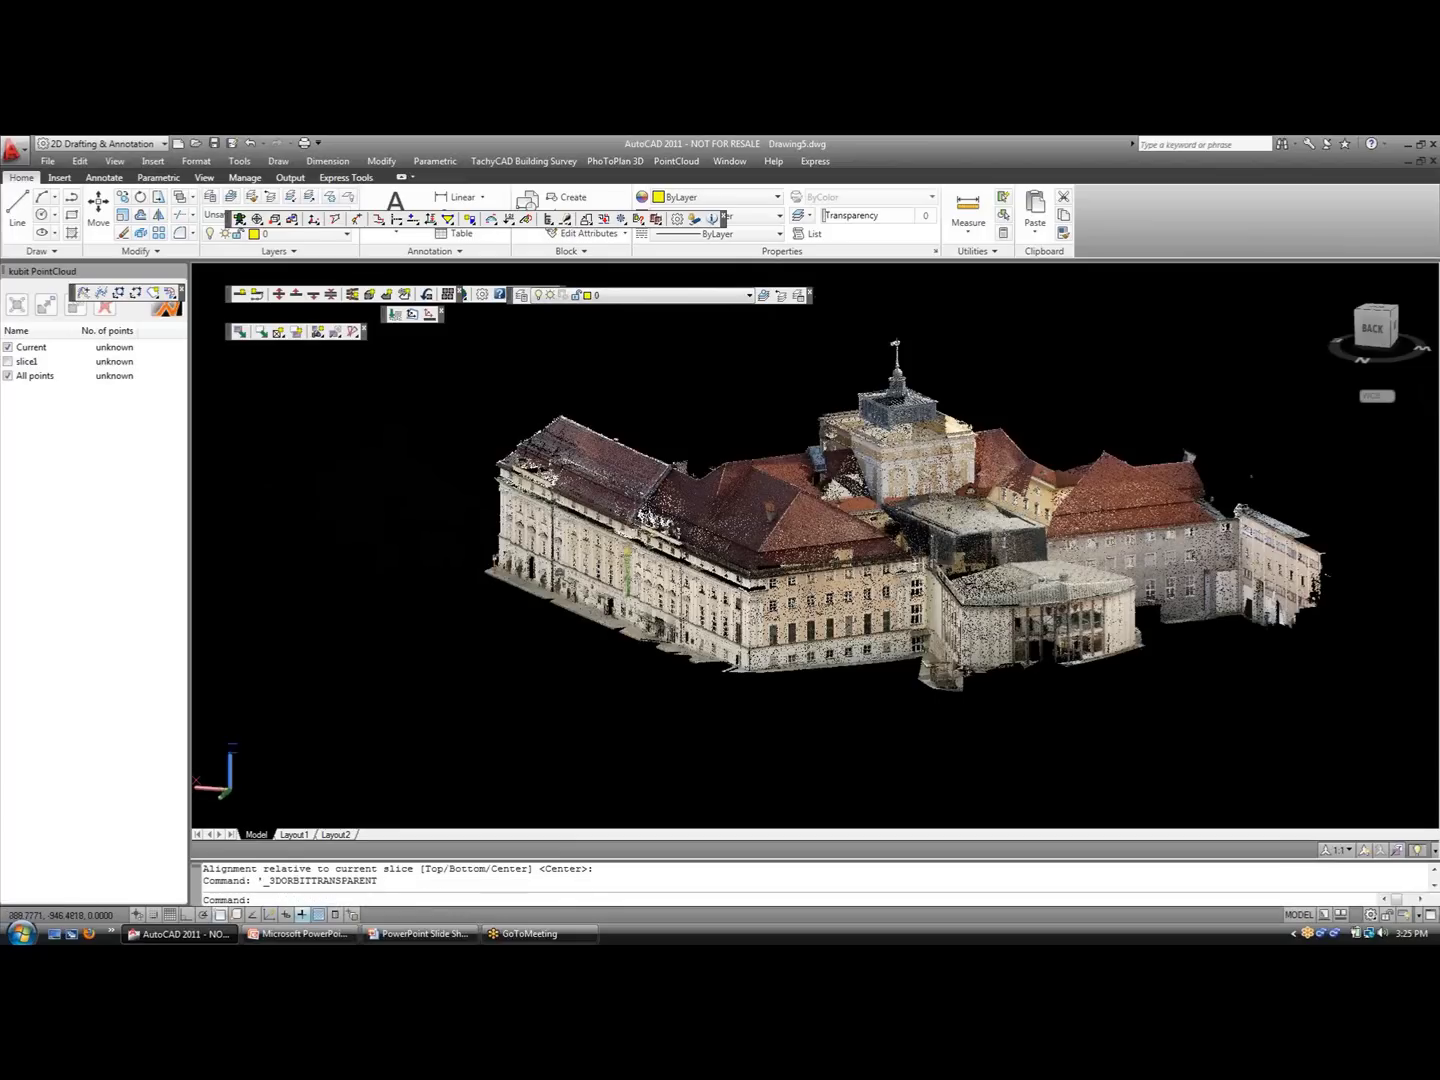
click(38, 363)
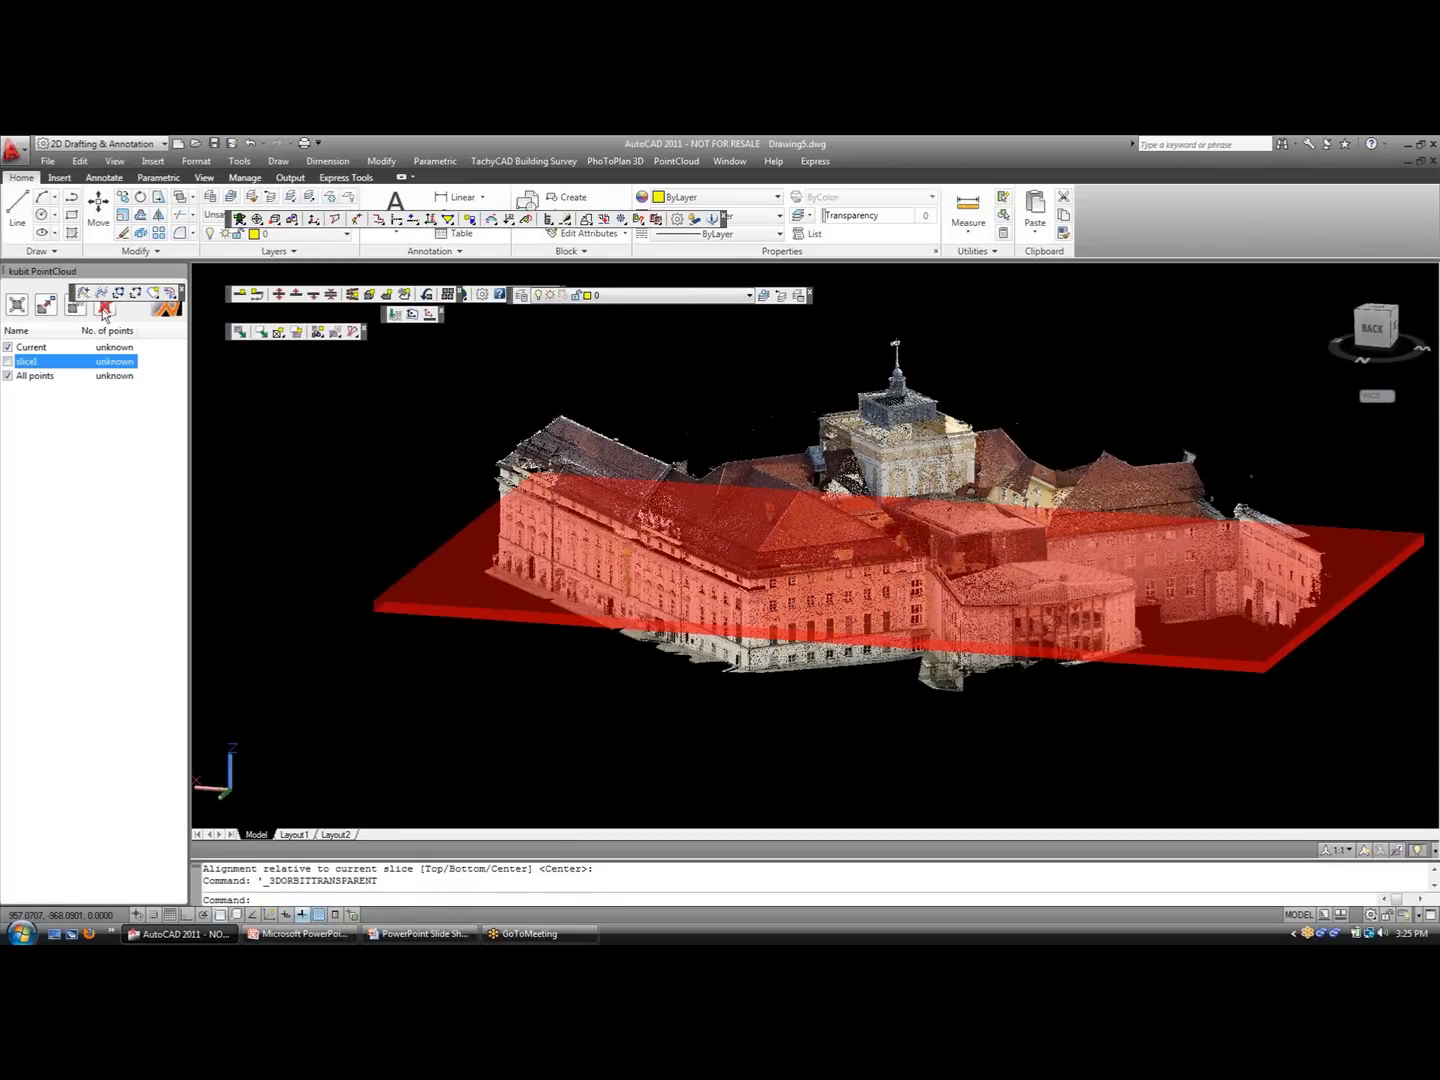
Select and delete the slice1 section, then dismiss a stray selection window.
click(104, 310)
mouse_move(73, 295)
mouse_down()
mouse_move(428, 335)
mouse_move(460, 322)
mouse_up()
click(36, 364)
click(103, 306)
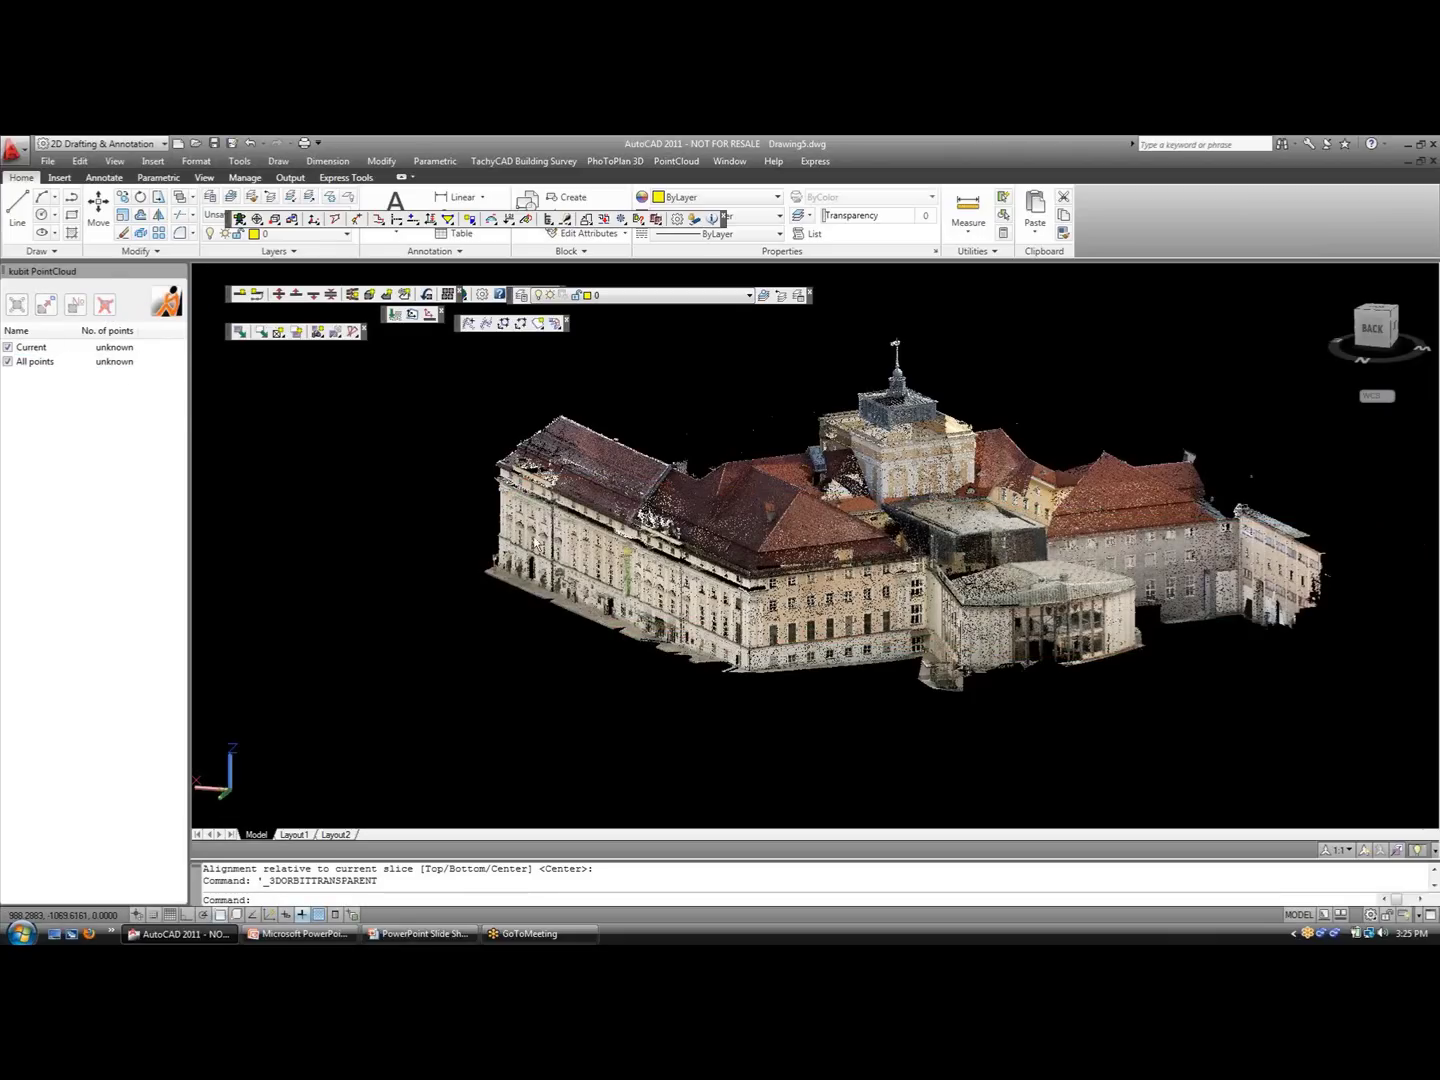
click(764, 700)
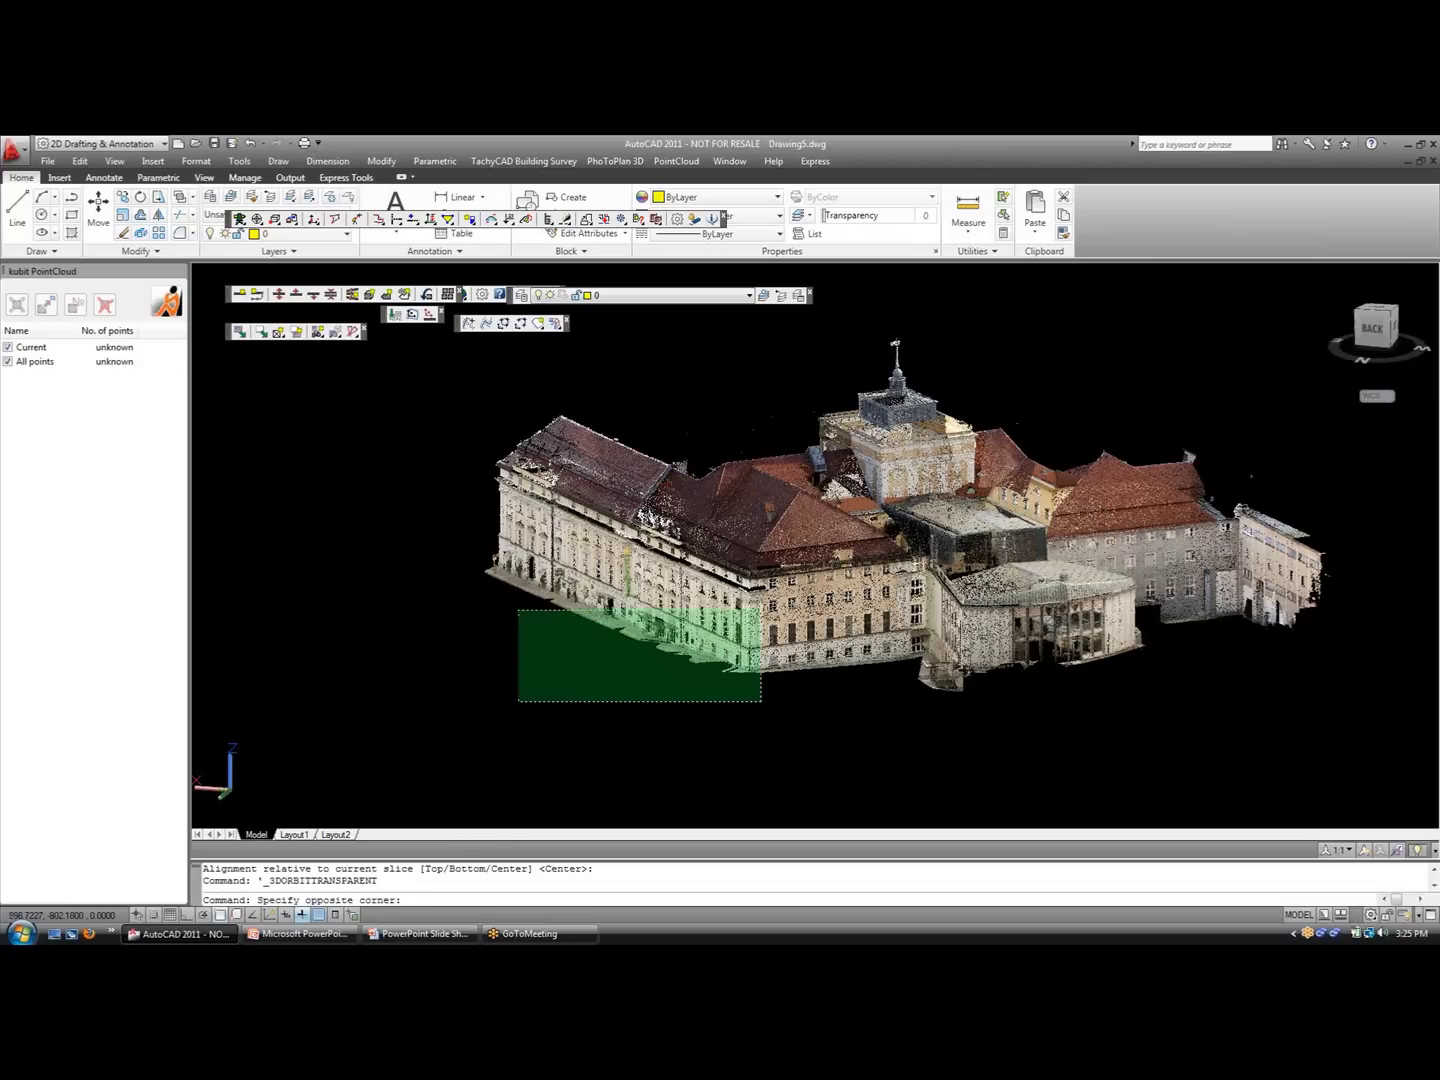
click(590, 775)
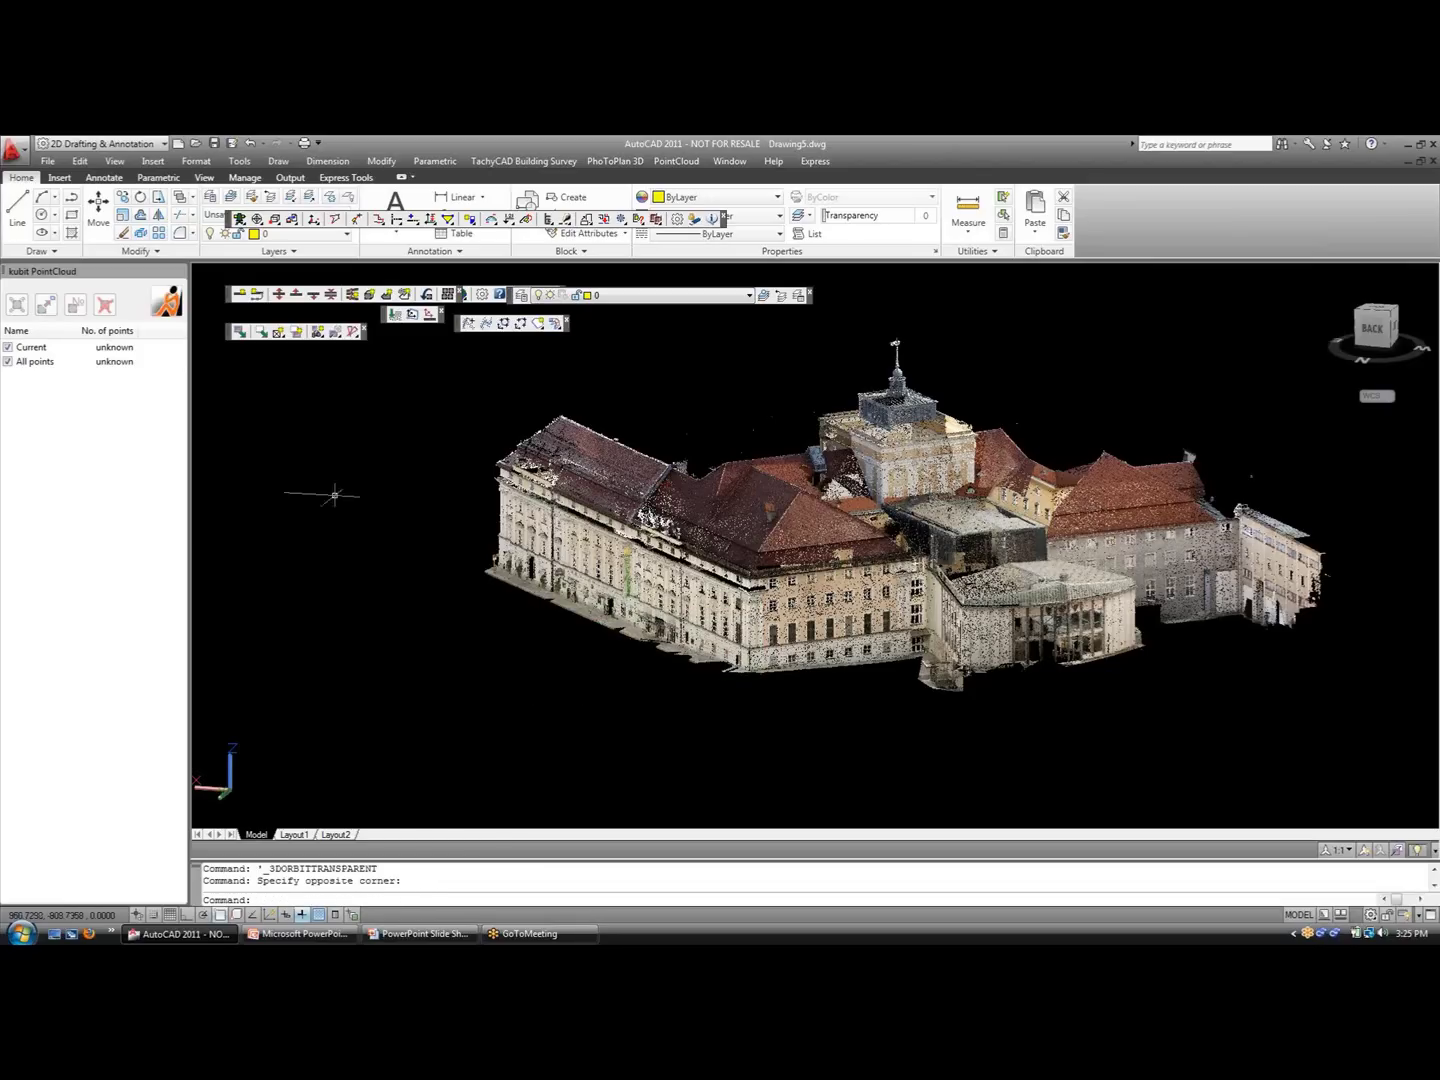
Create multiple slices parallel to the UCS XY plane every 2 units, each 0.1 thick.
click(352, 294)
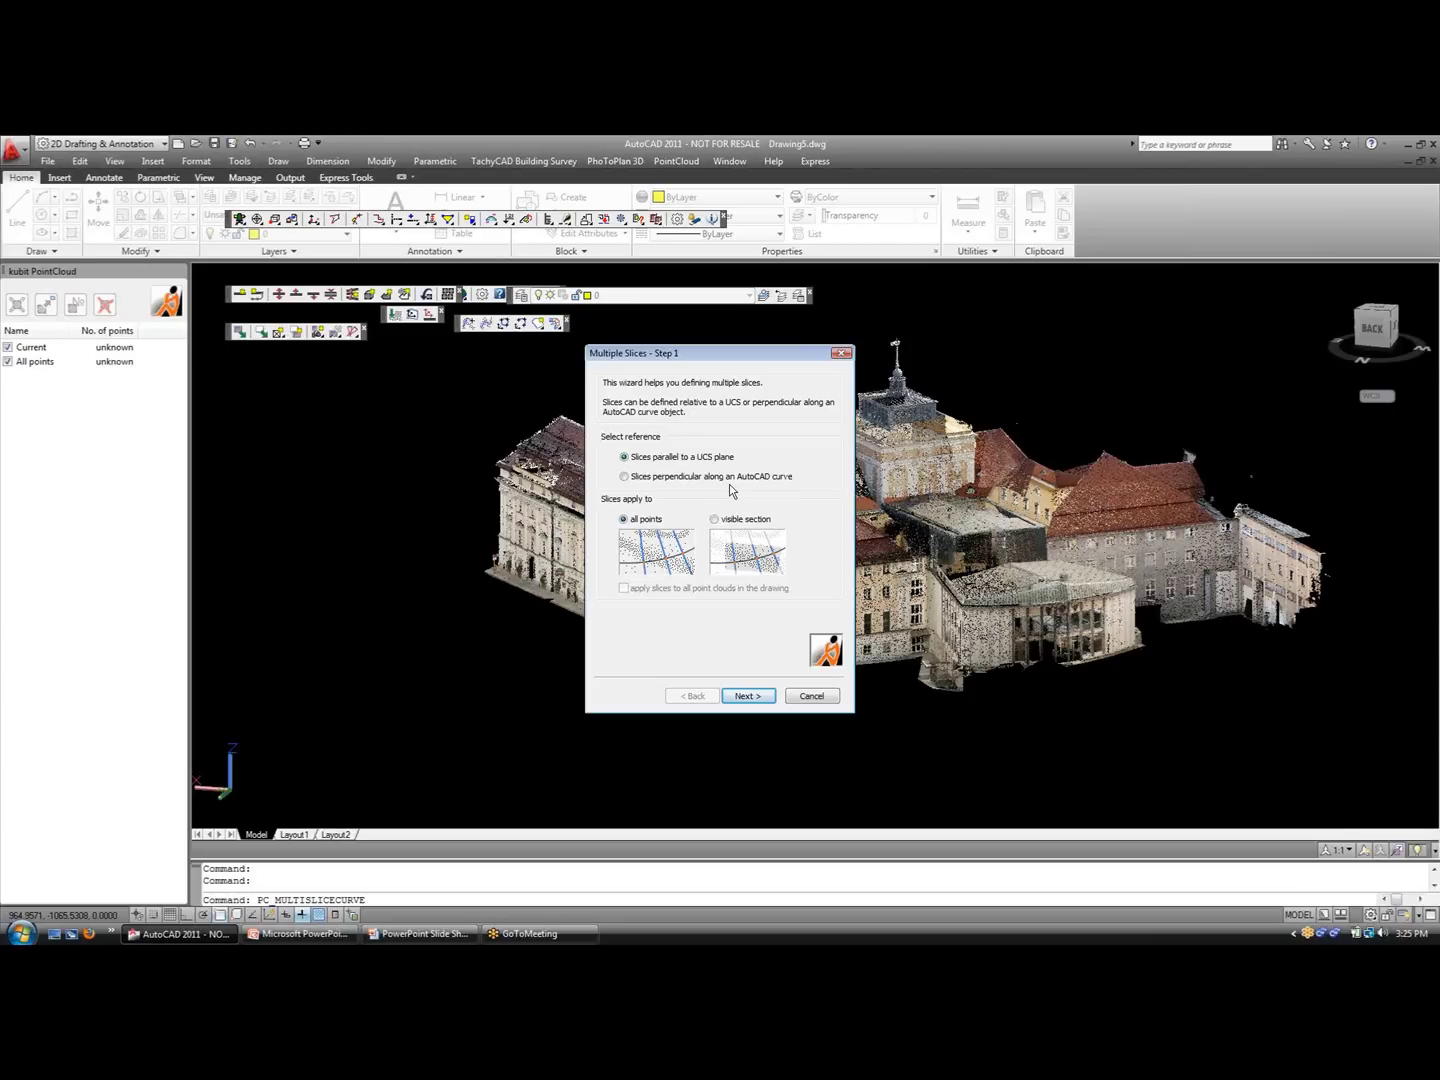
click(749, 696)
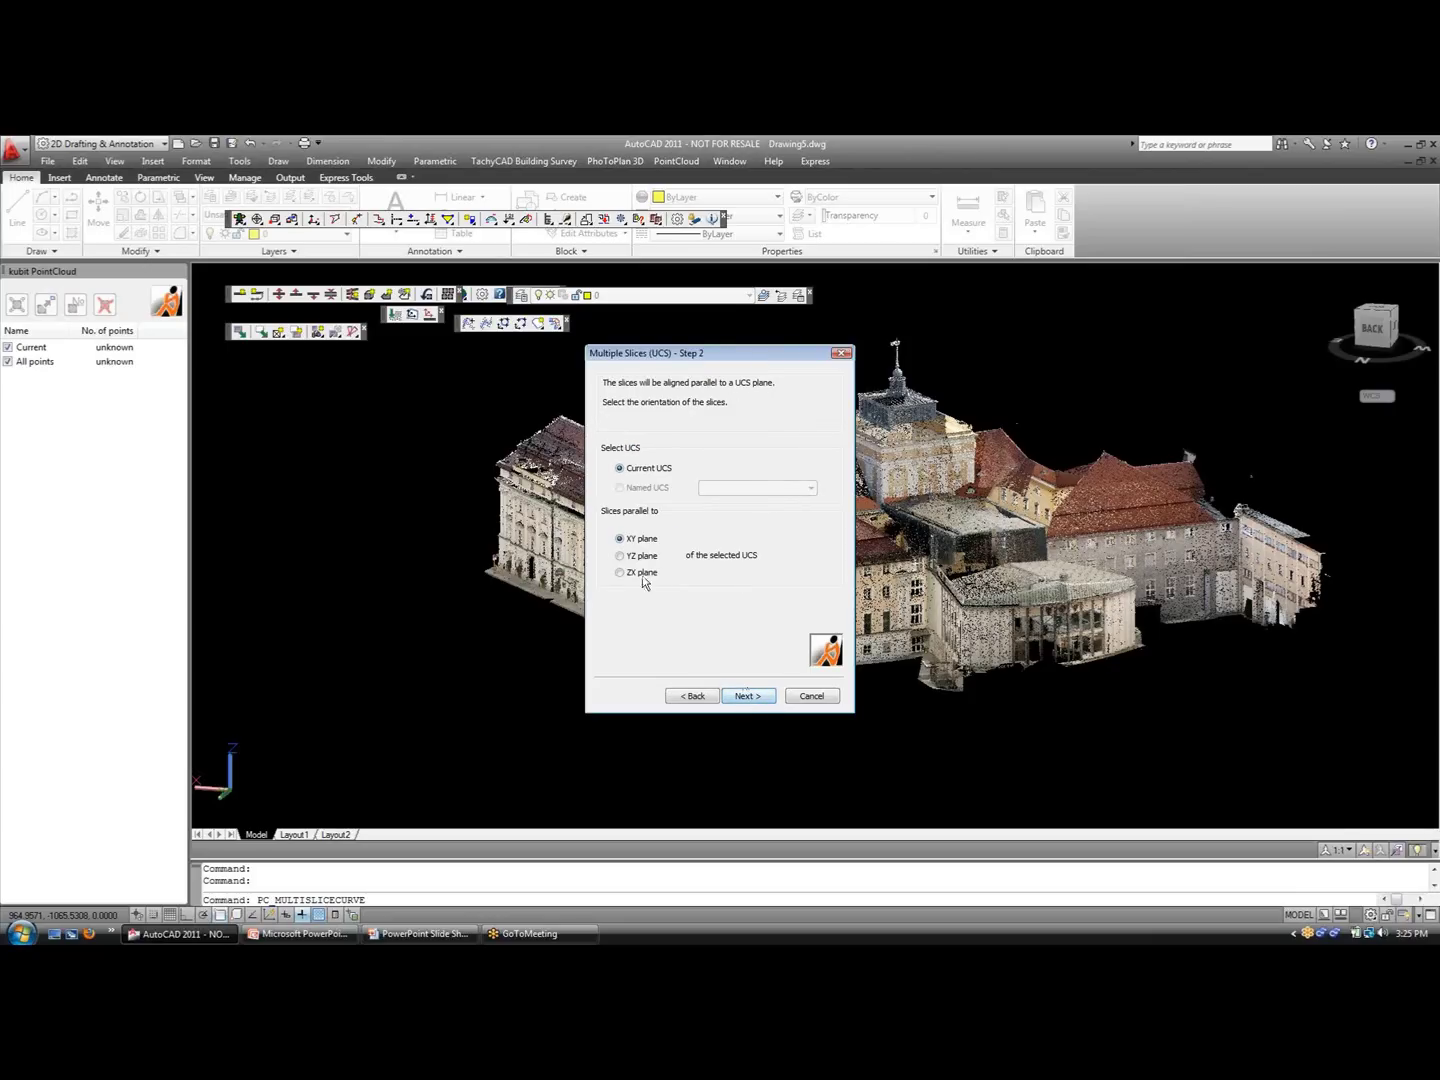
click(749, 697)
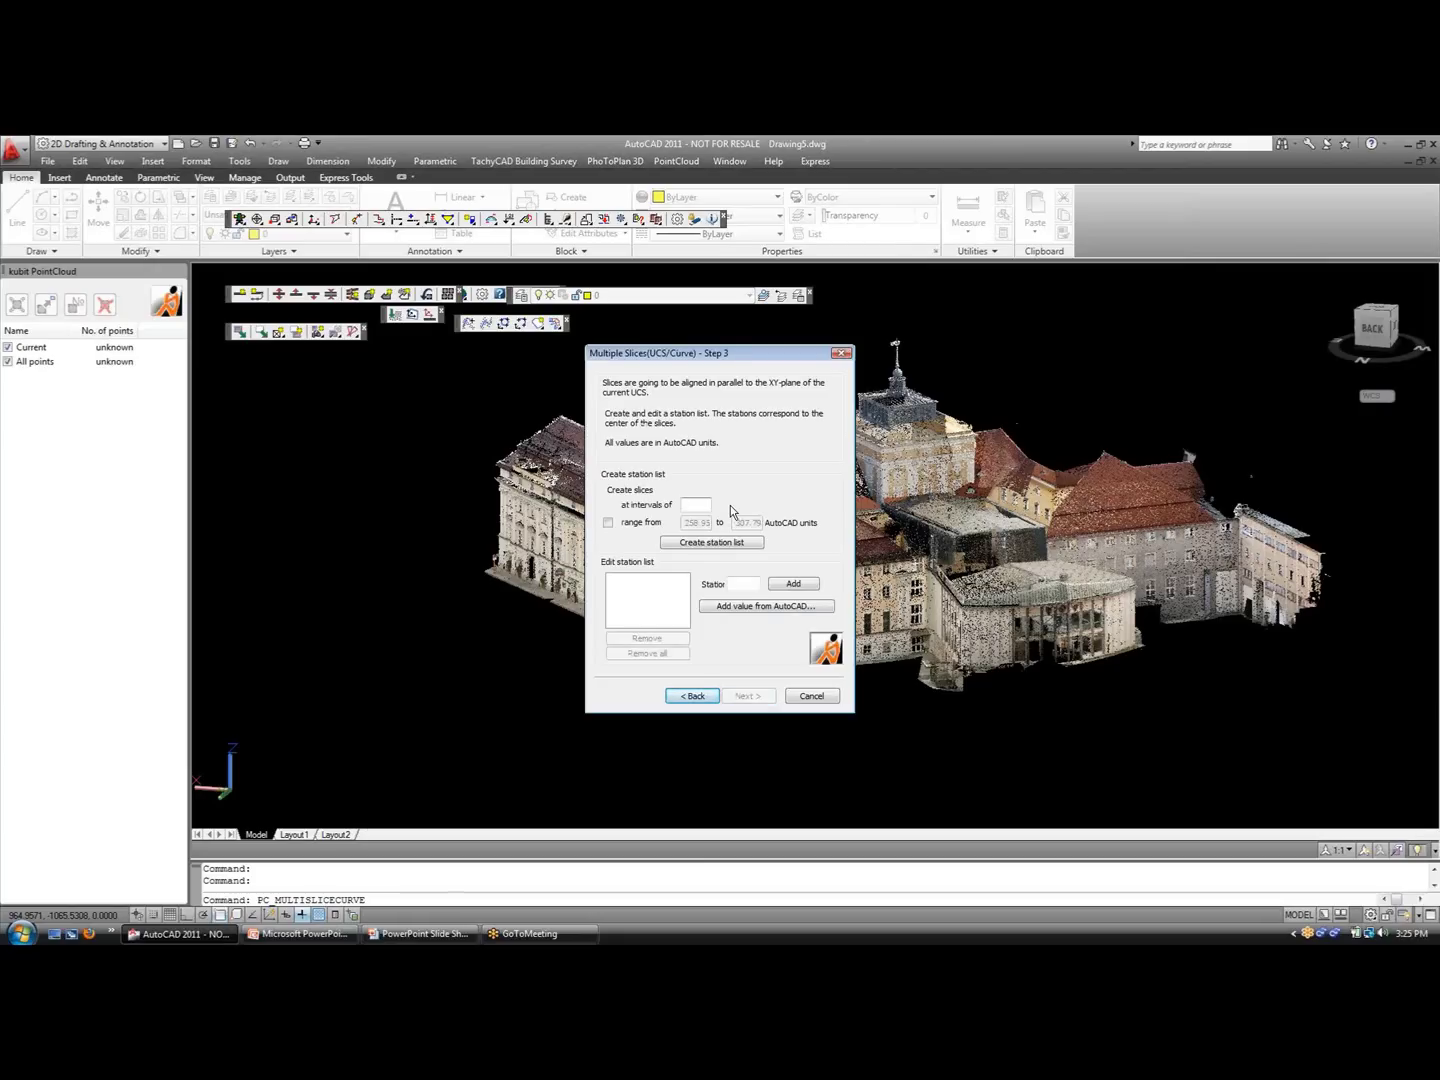
text(2)
click(693, 545)
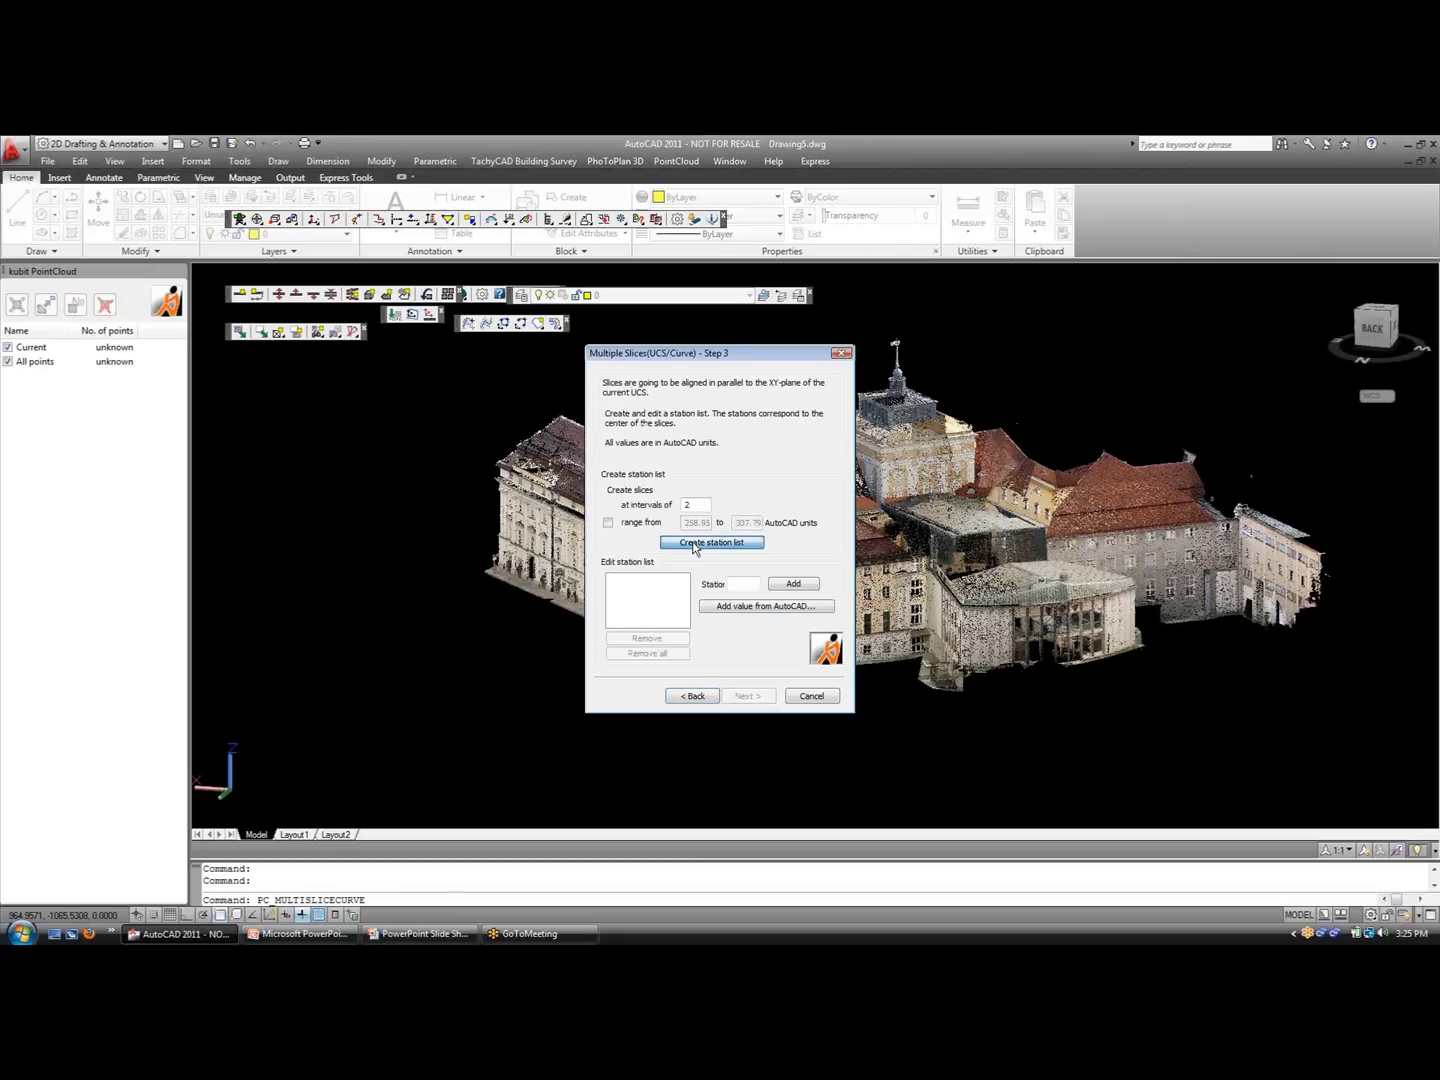
drag(684, 620, 684, 592)
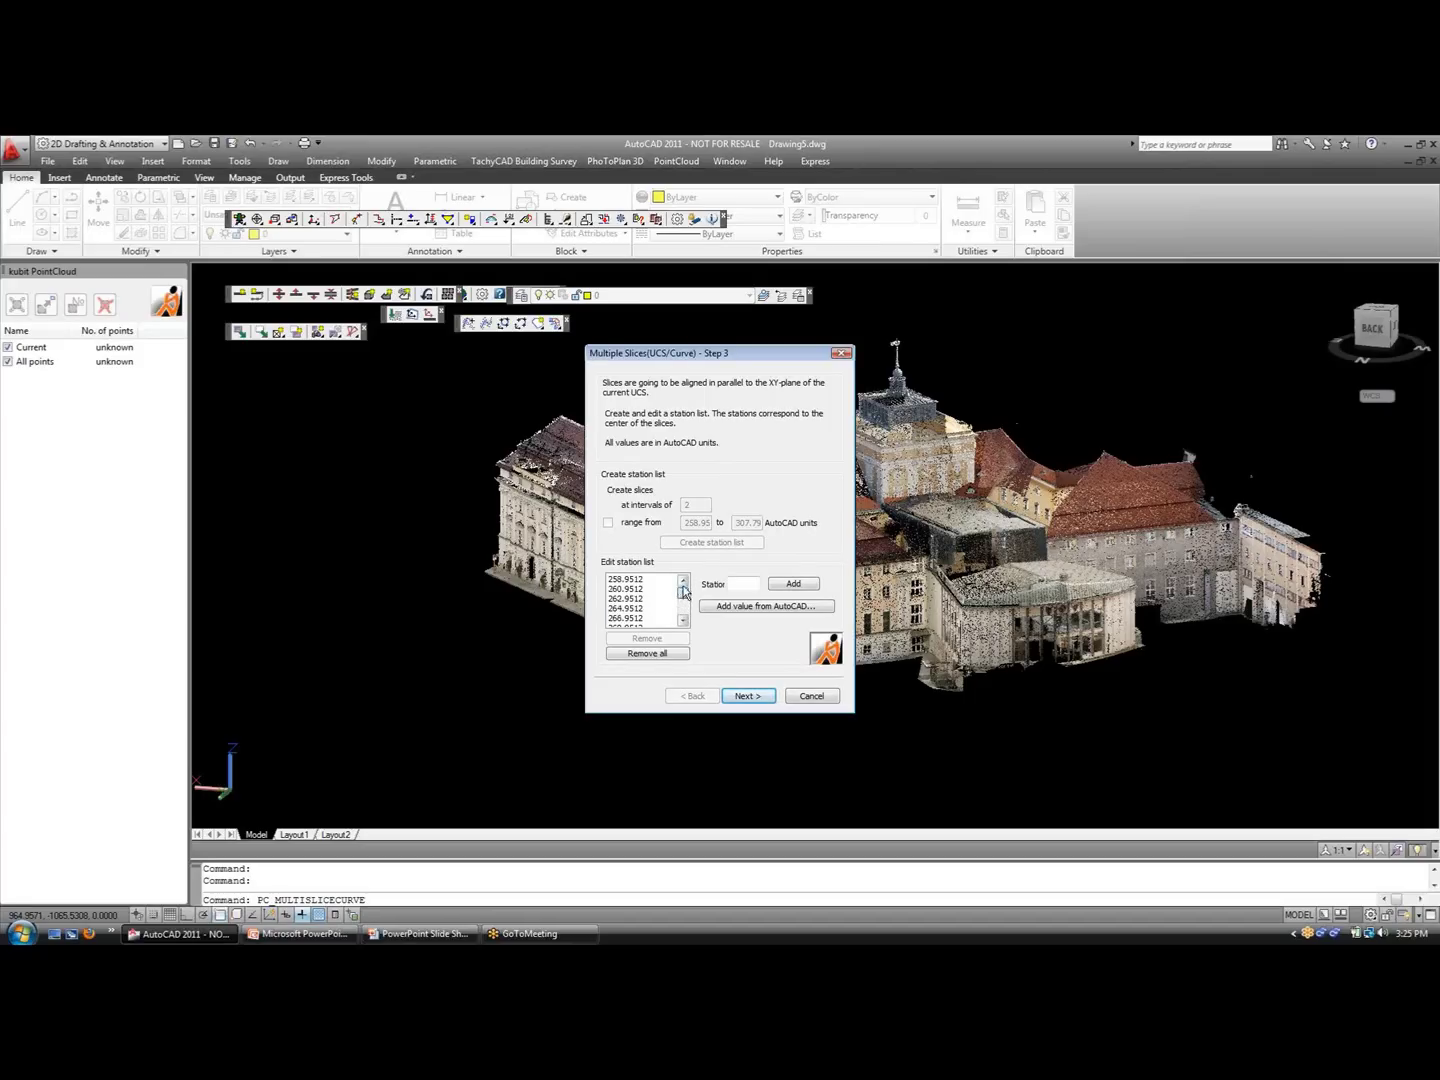
click(748, 697)
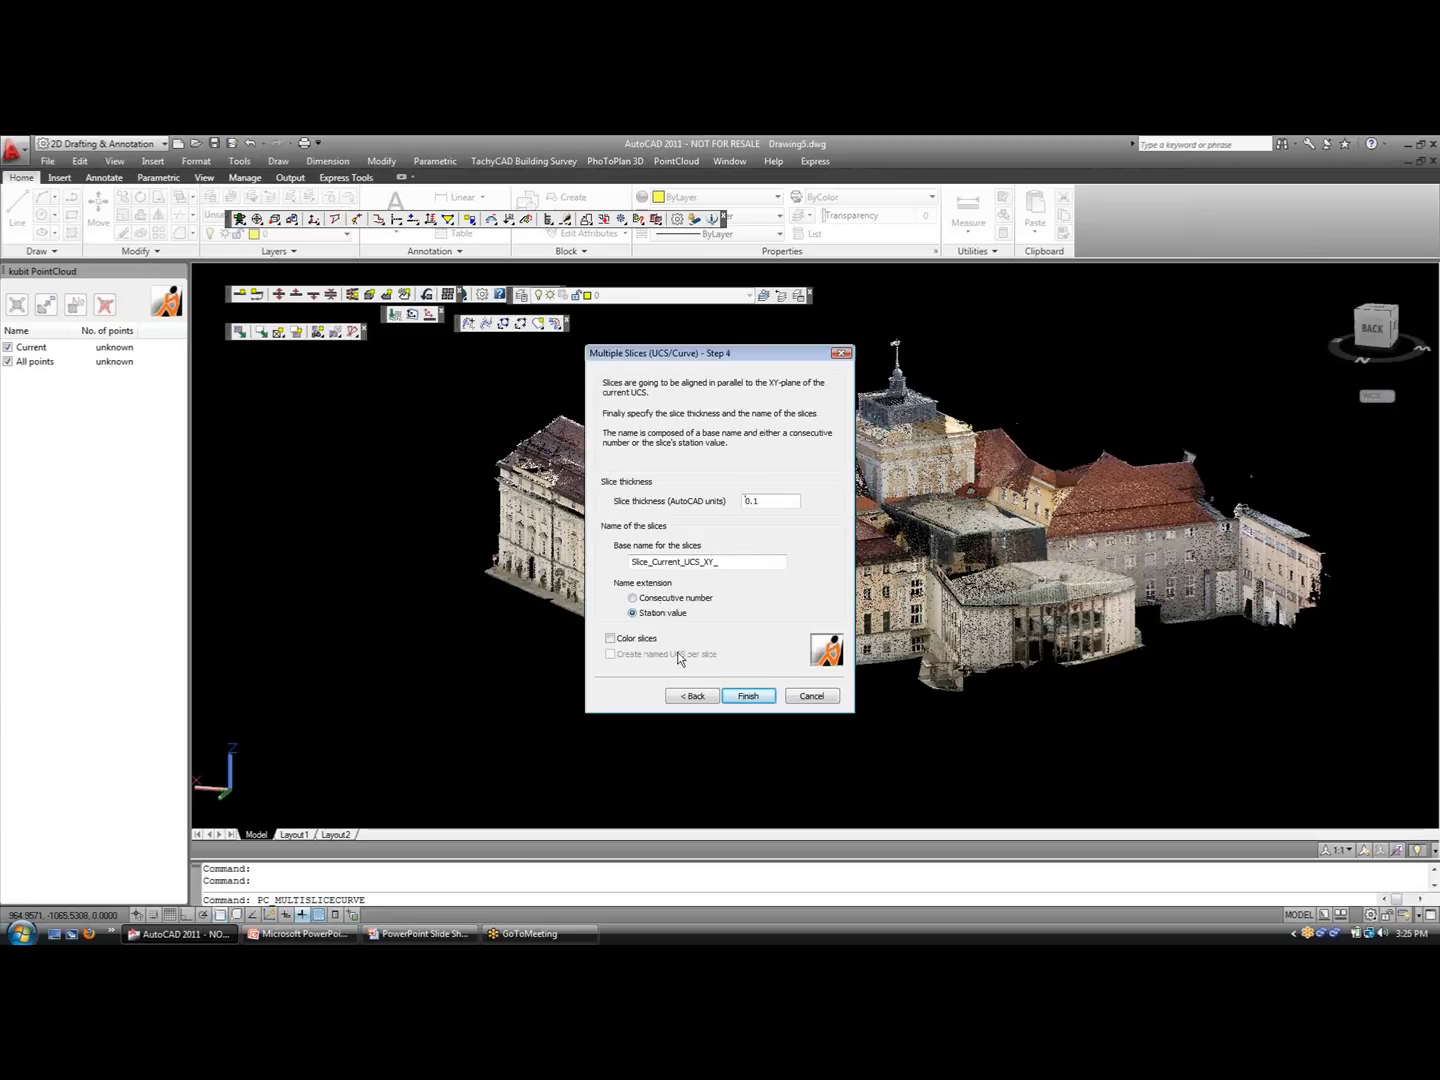
click(749, 697)
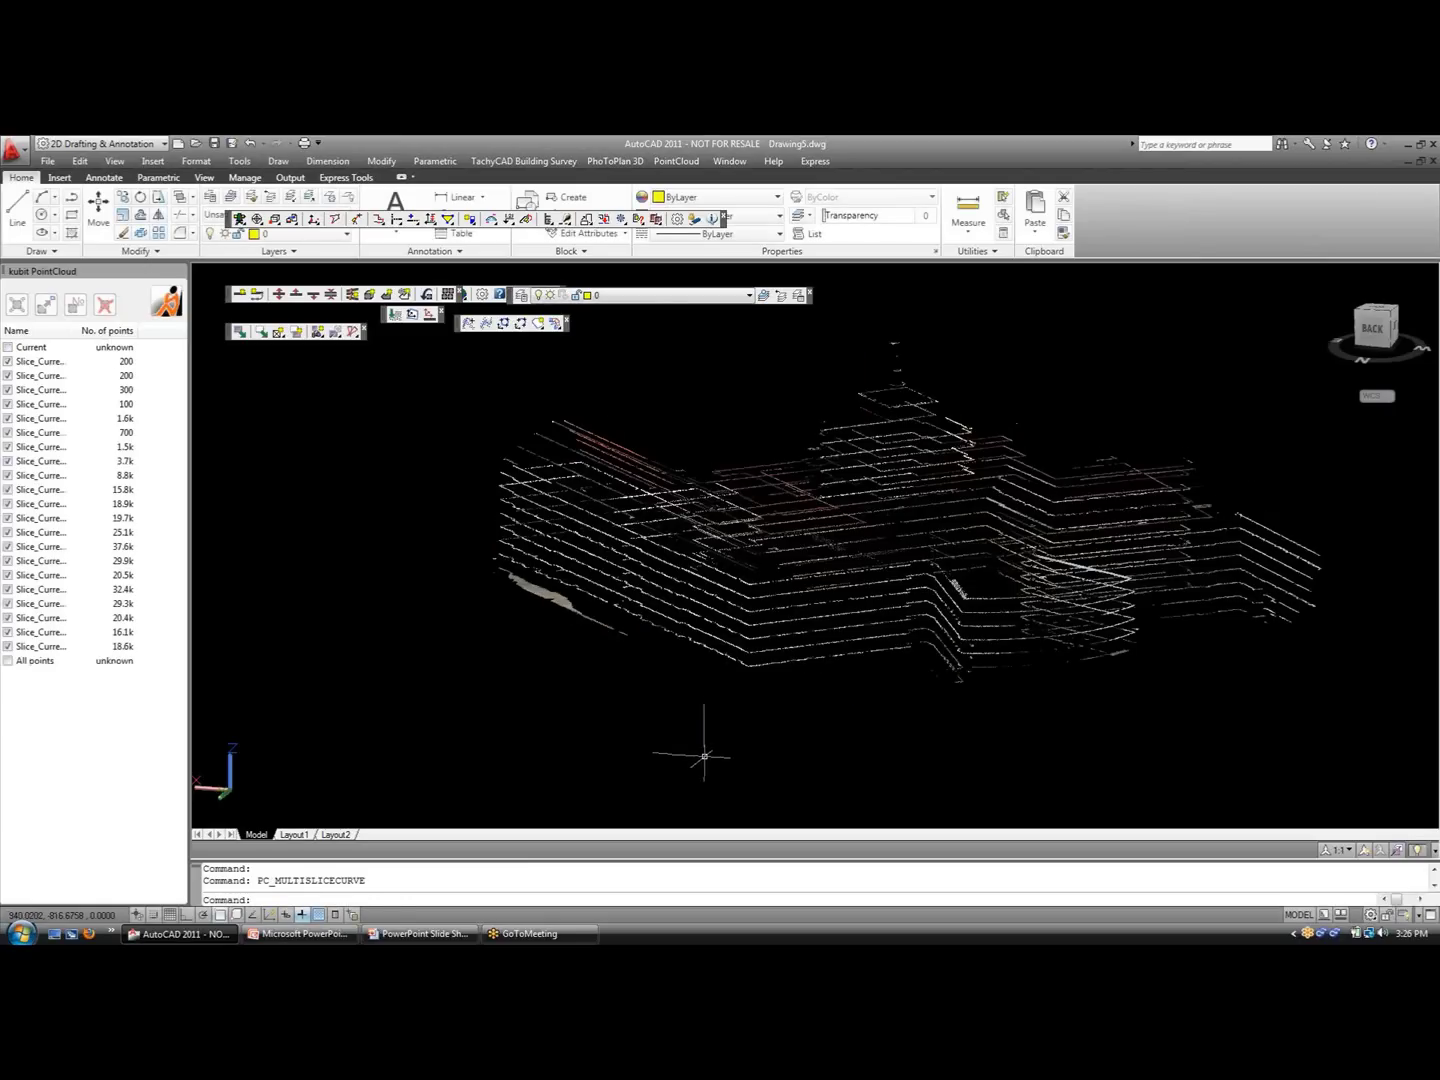
Hide all slices in the kubit palette except the 18.9k-point one.
shift+middle_drag(771, 731, 857, 718)
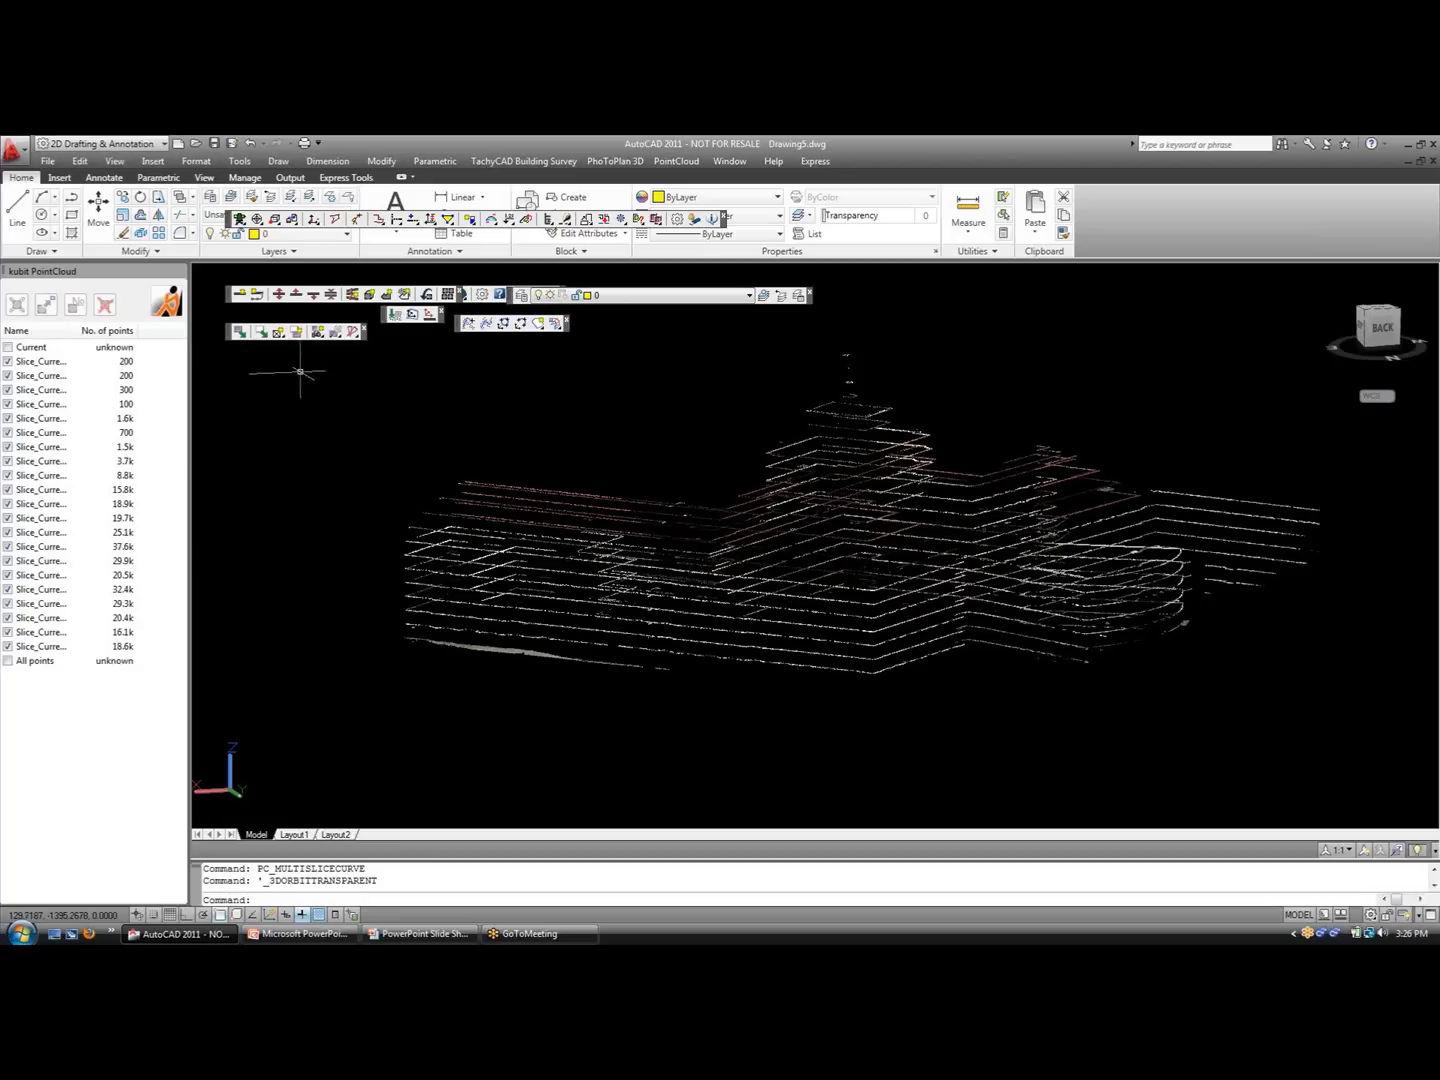
click(58, 366)
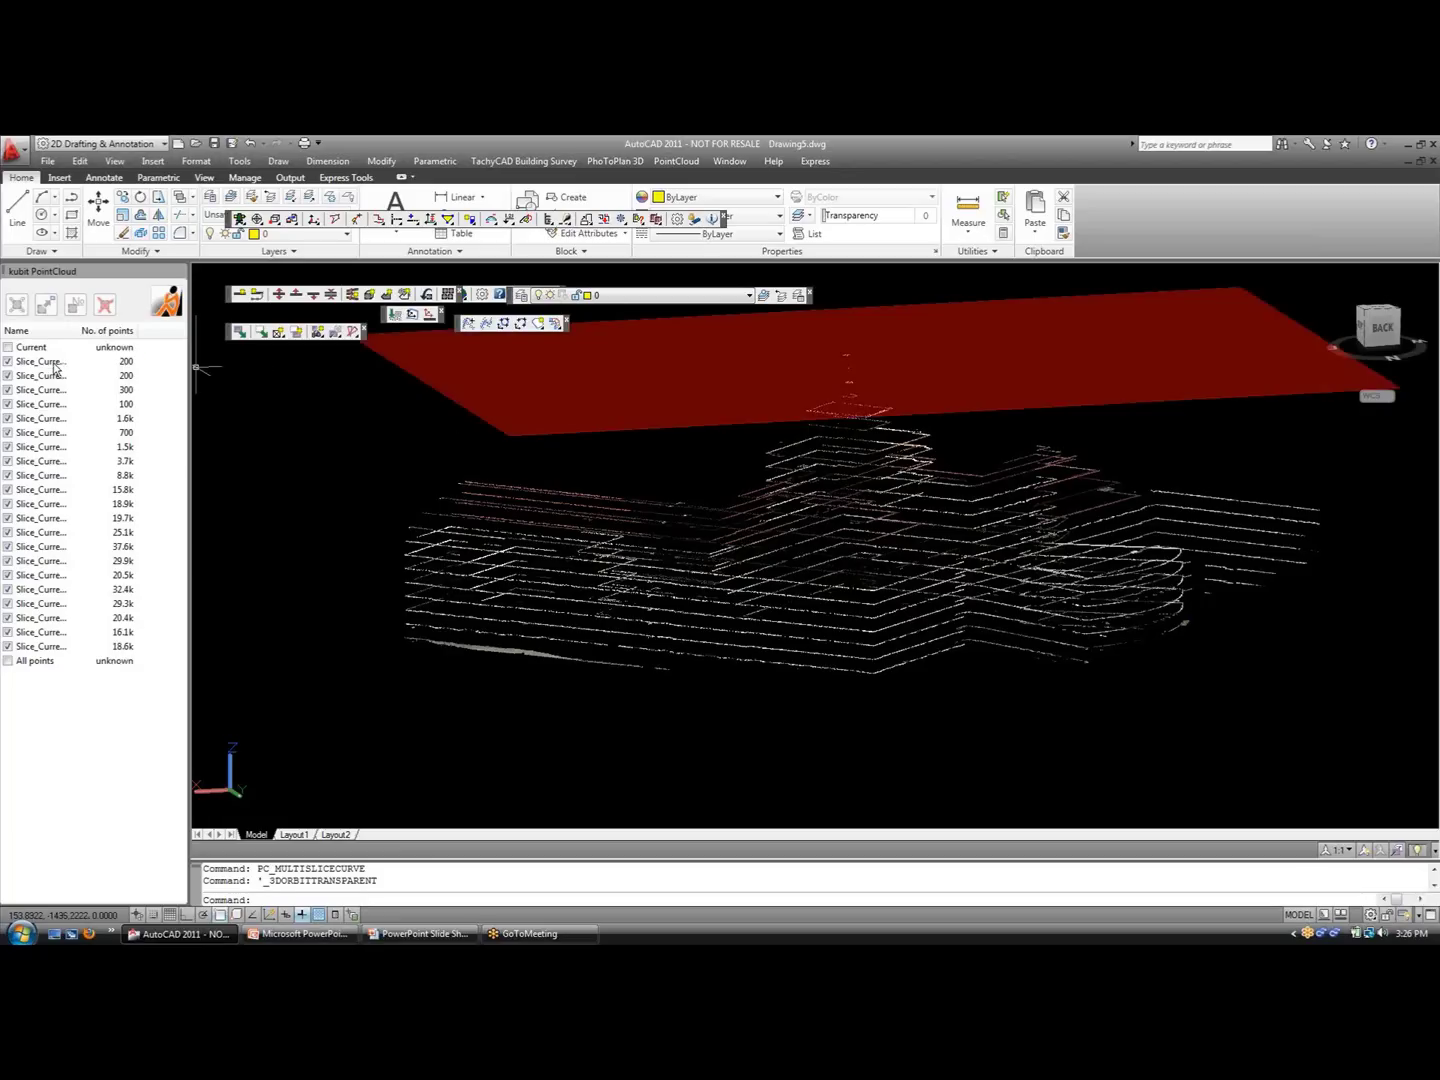
shift+click(41, 647)
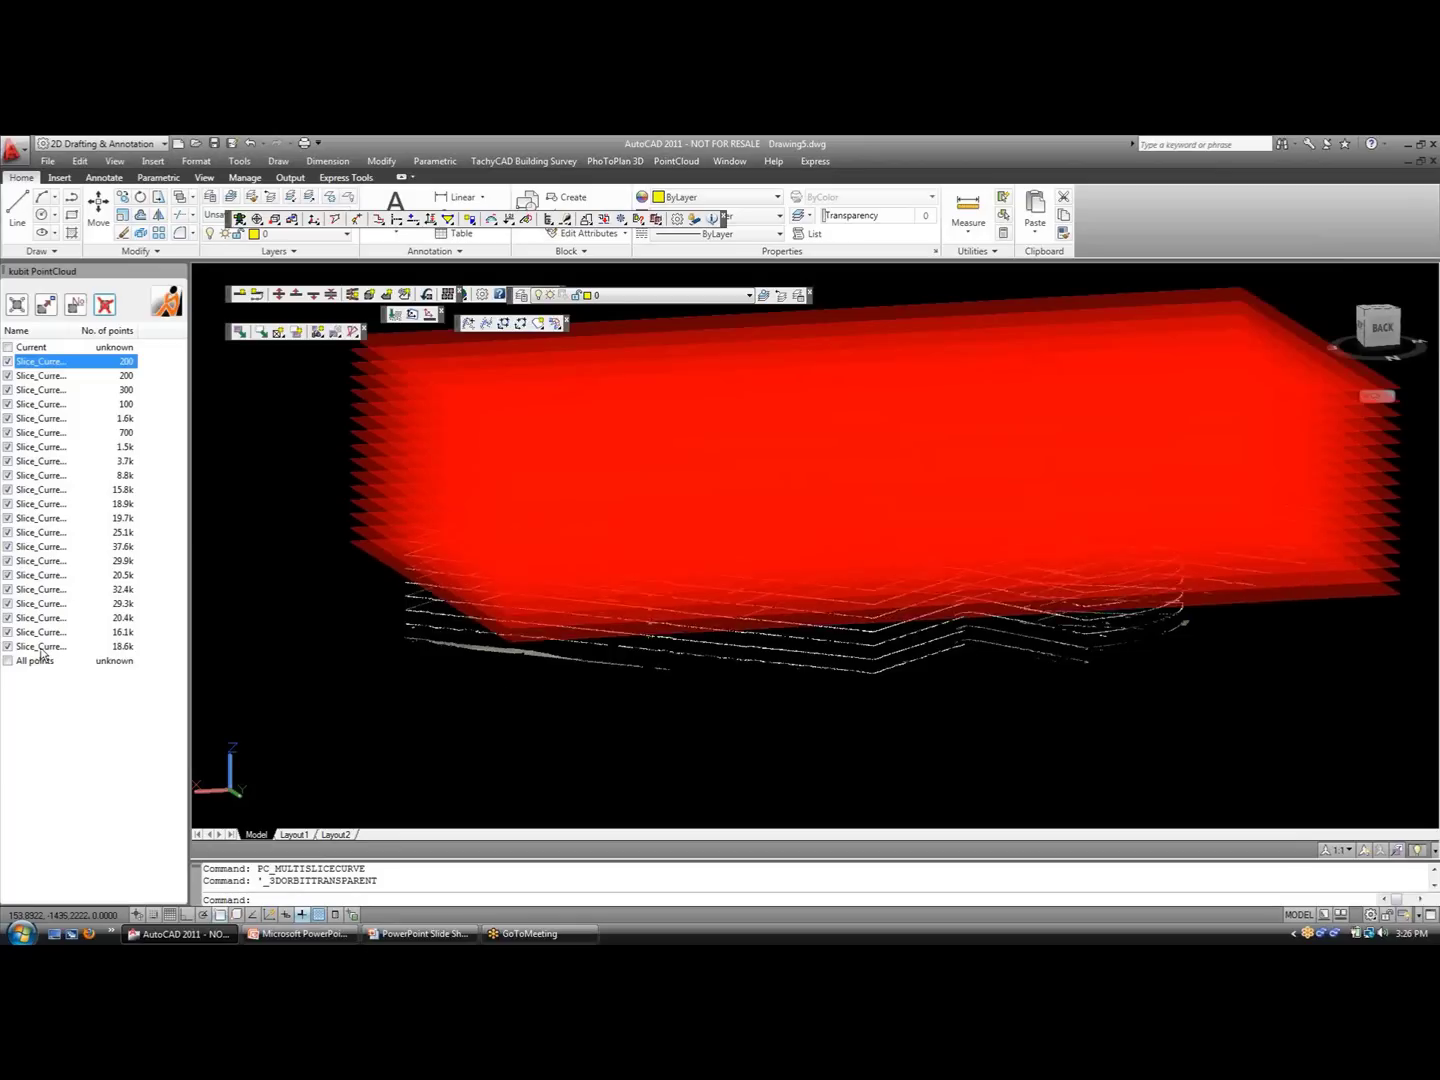
click(8, 580)
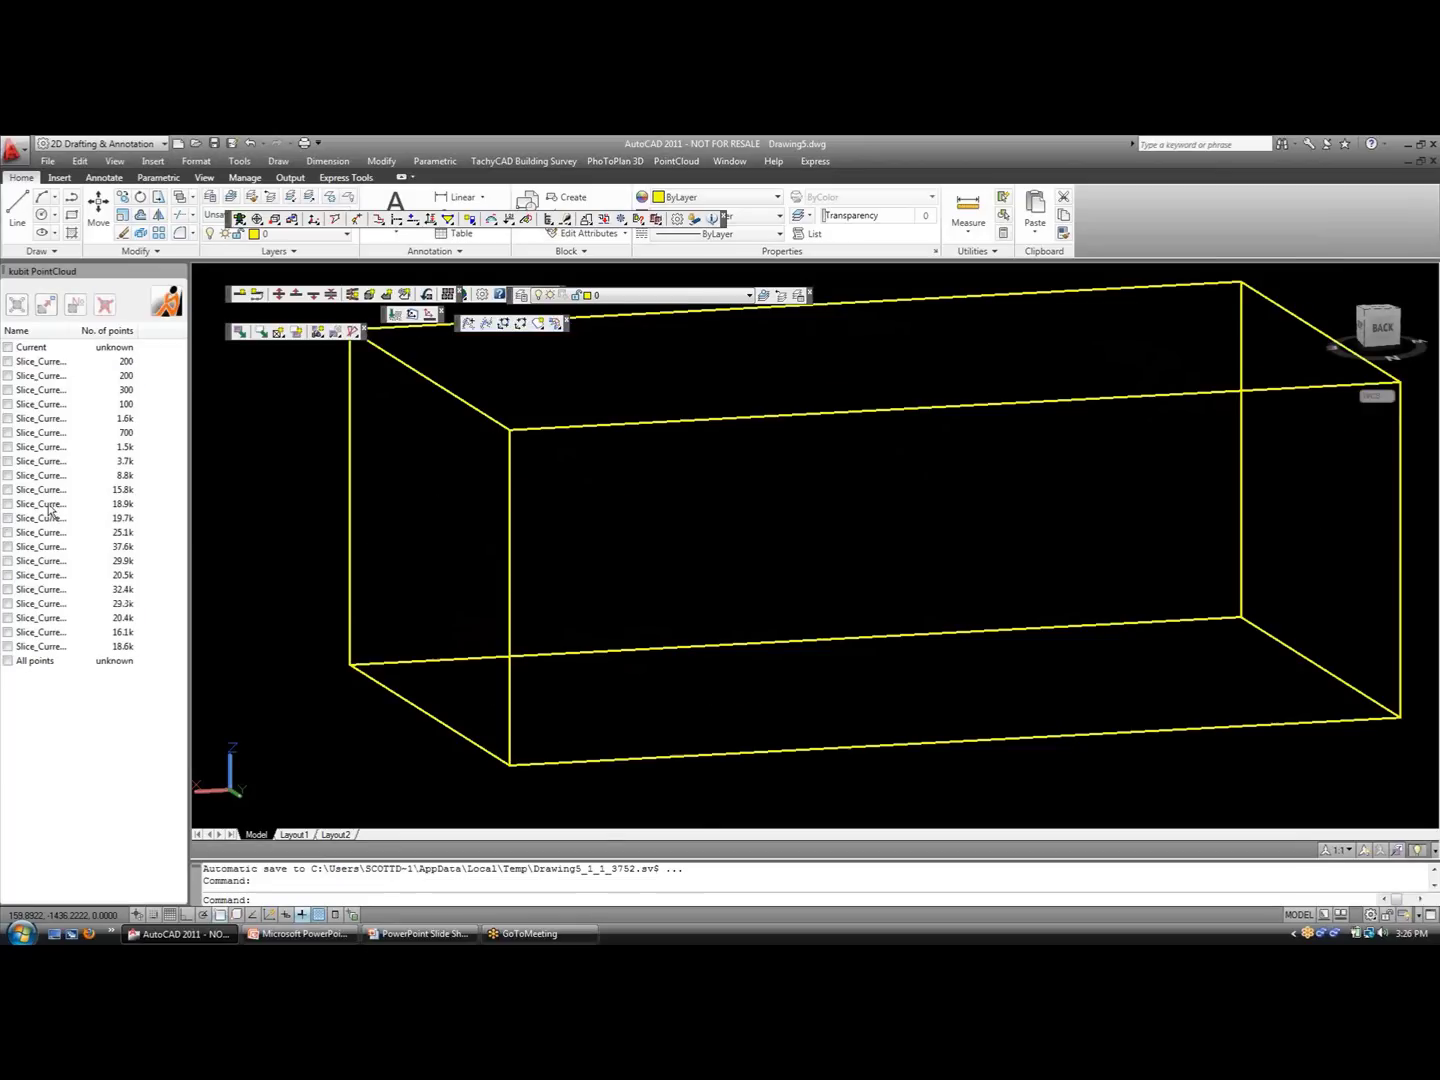
click(9, 506)
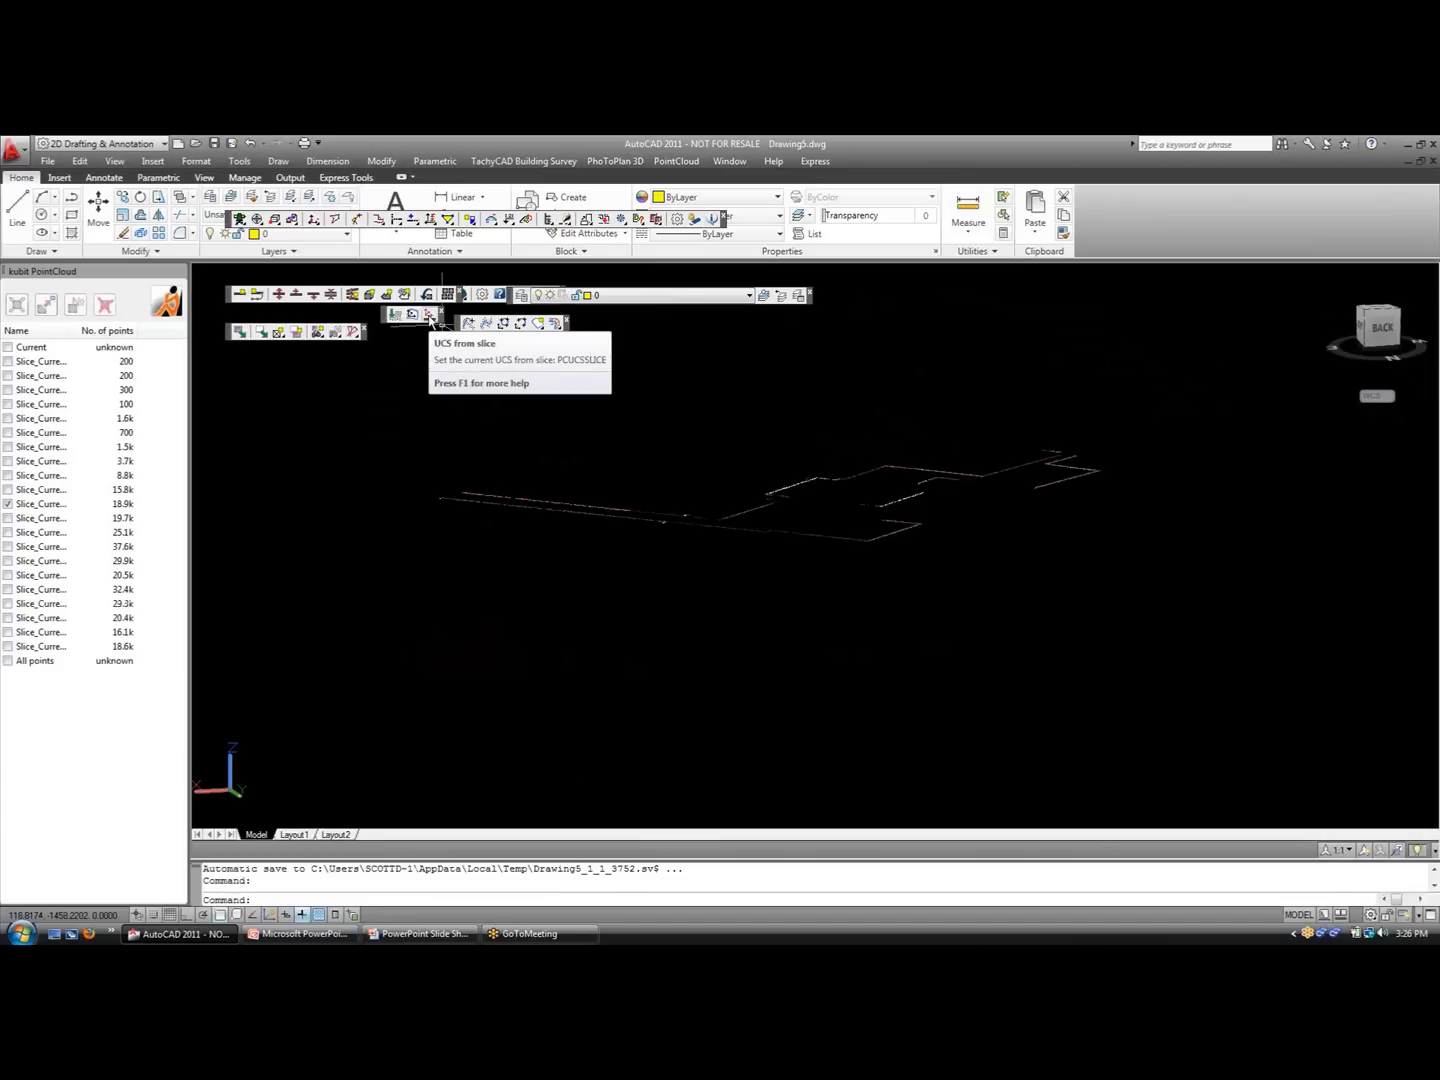
Set the UCS from the slice, show it in PLAN view, then advance the slide show to Clash Detection.
click(430, 316)
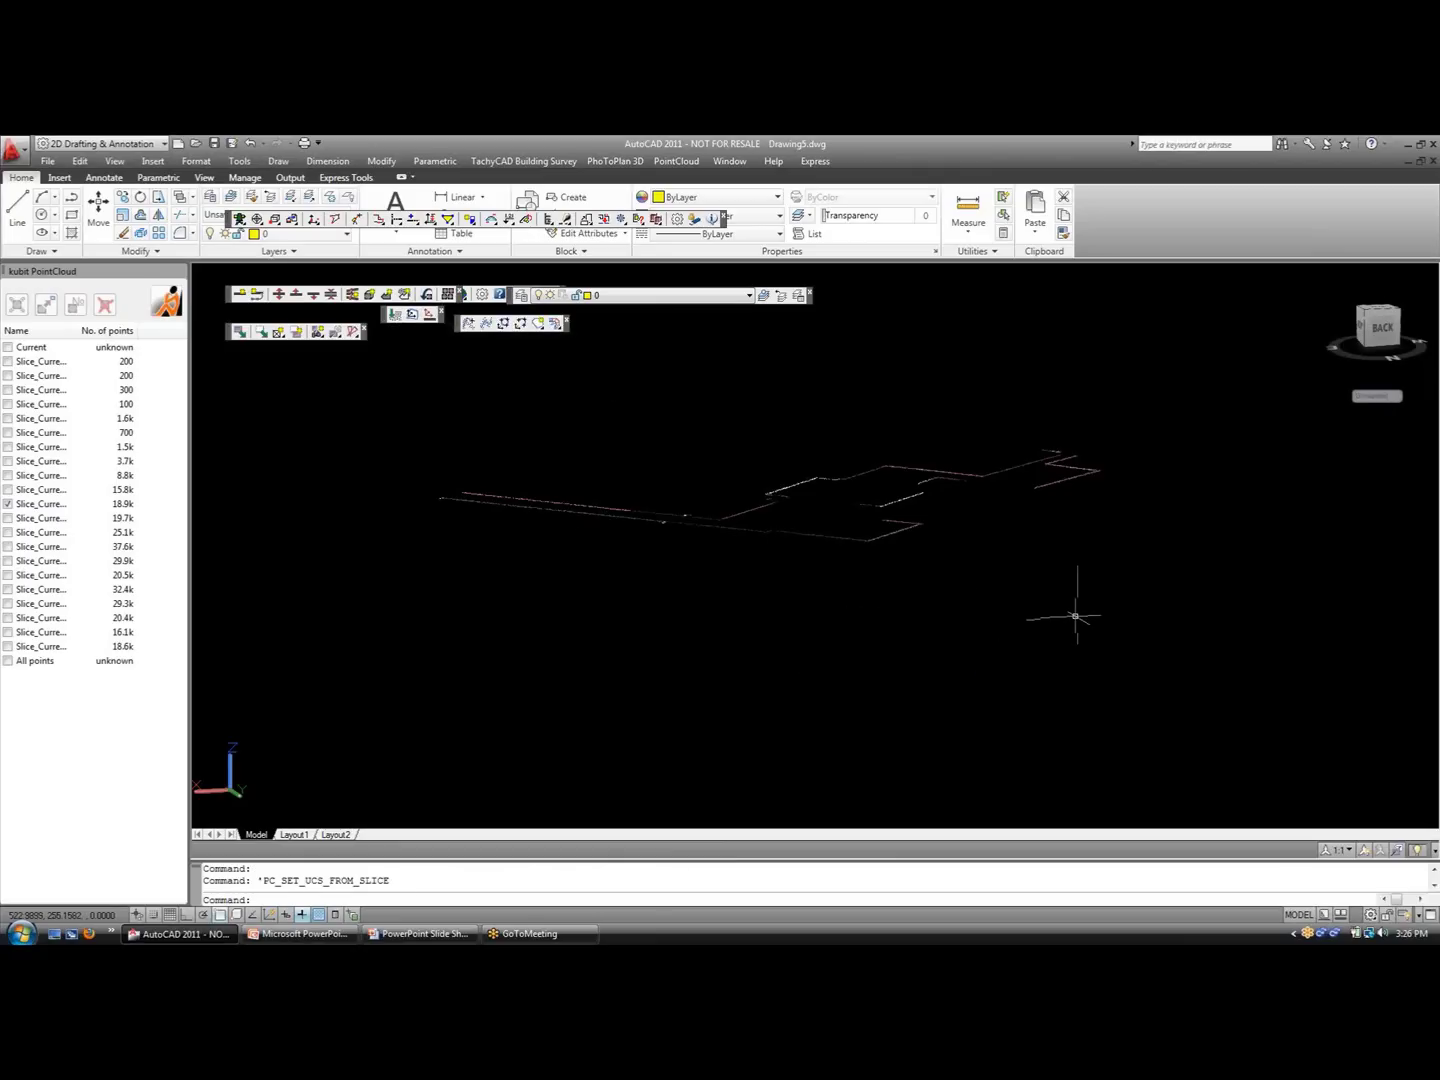
text(plan)
key(Return)
key(Return)
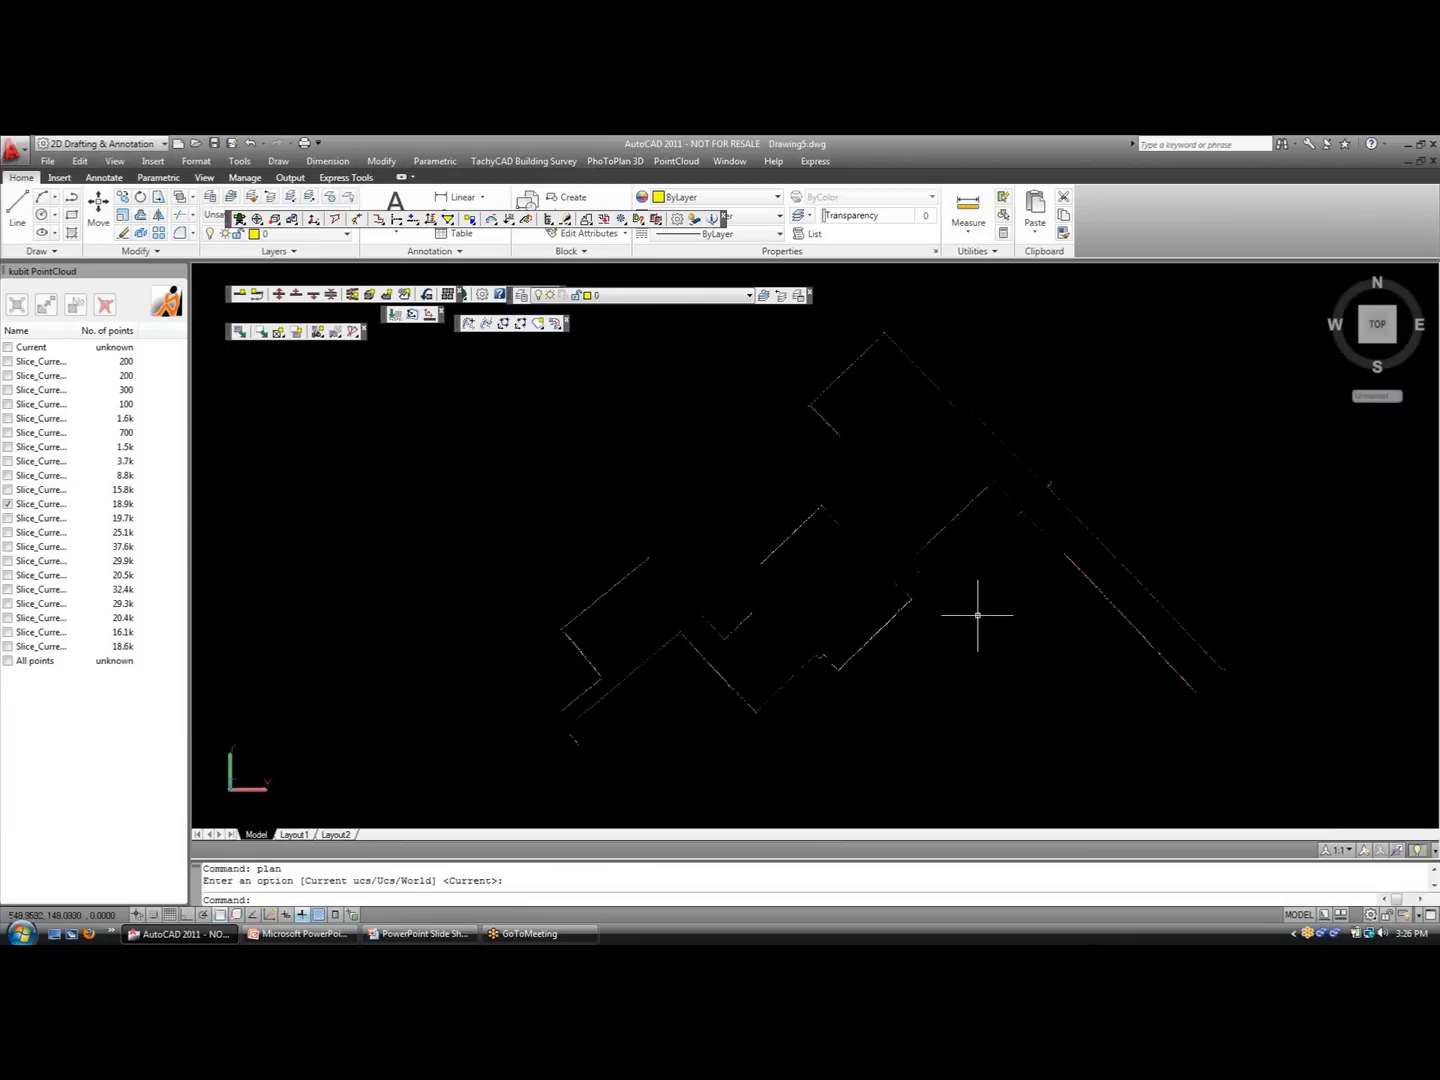
click(407, 941)
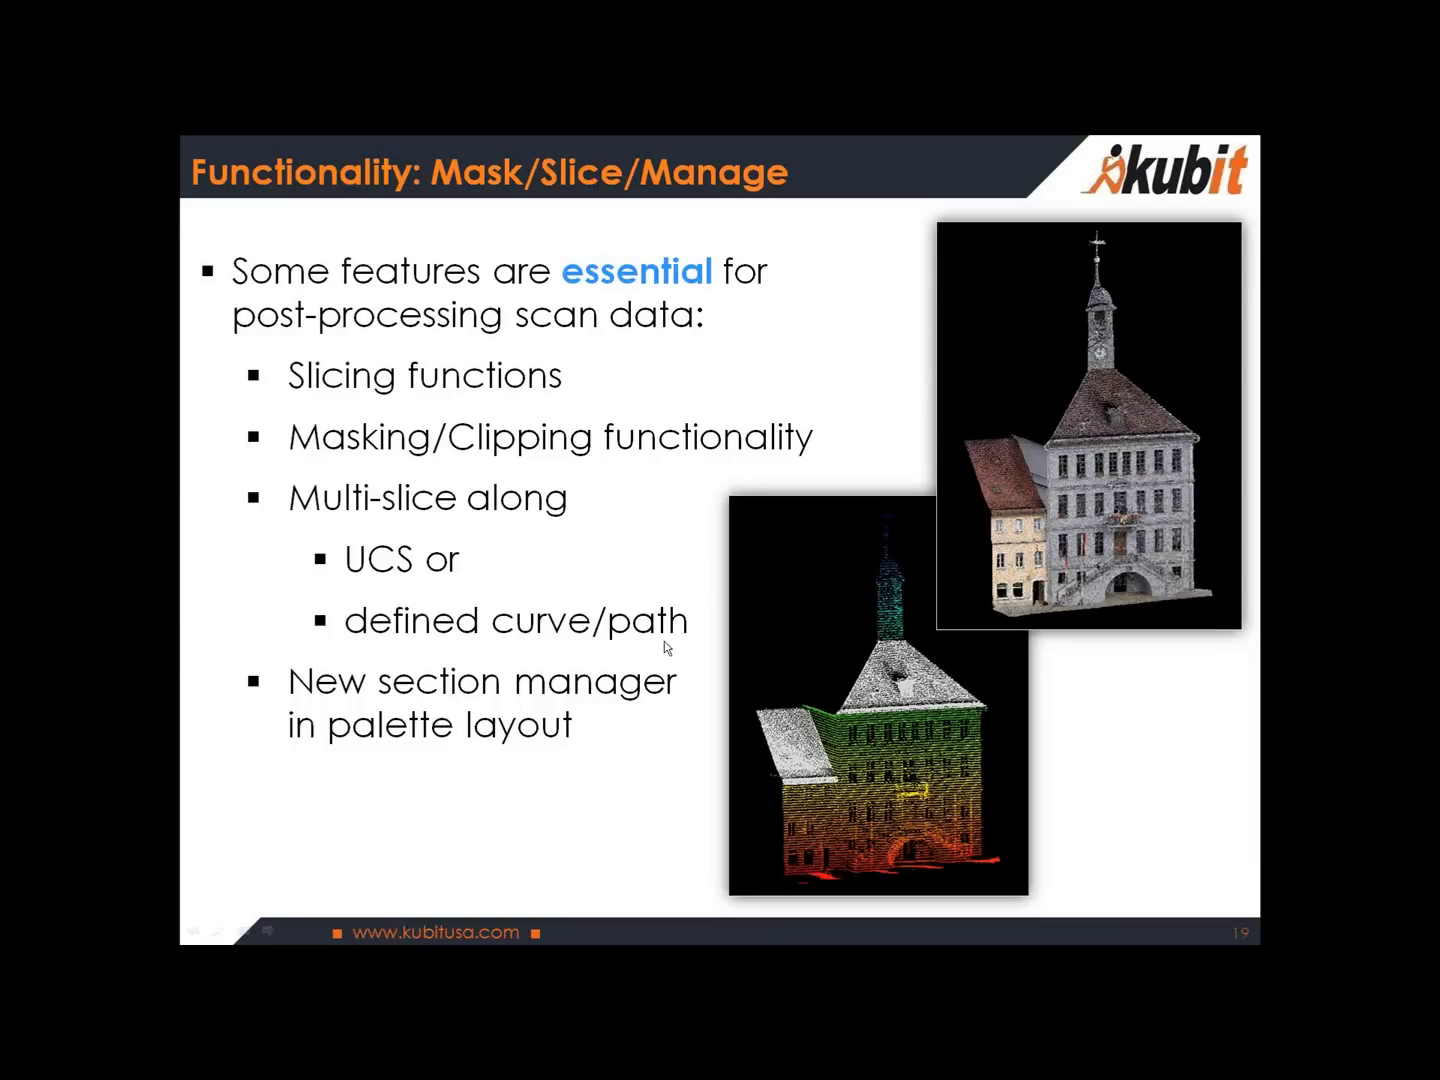
click(665, 641)
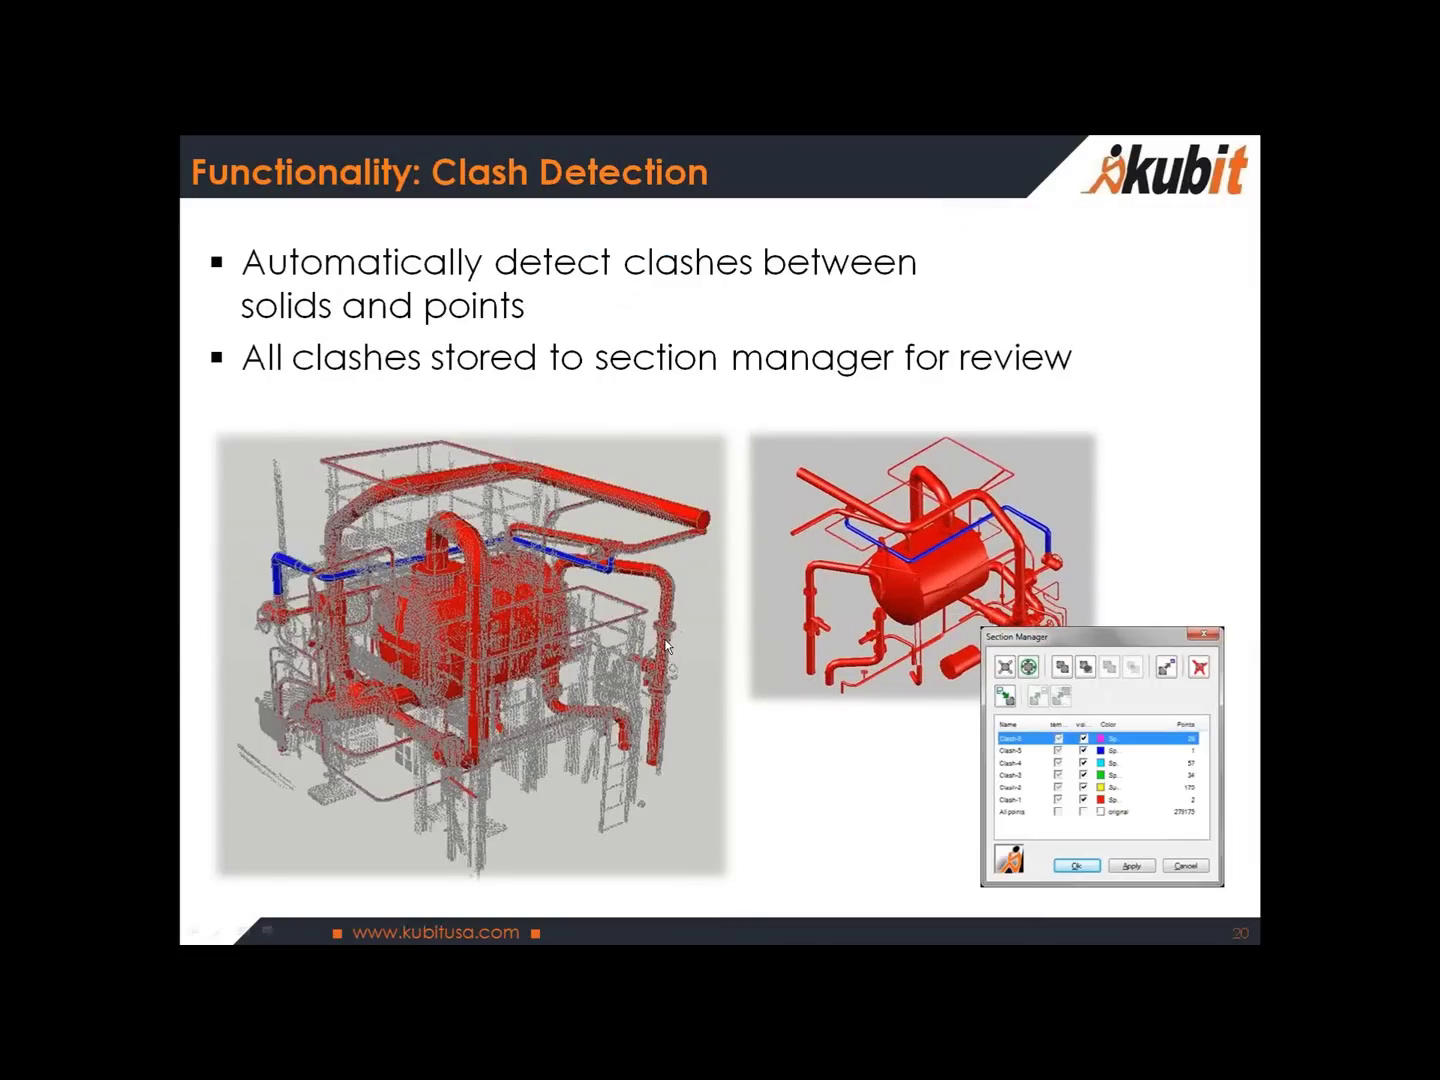